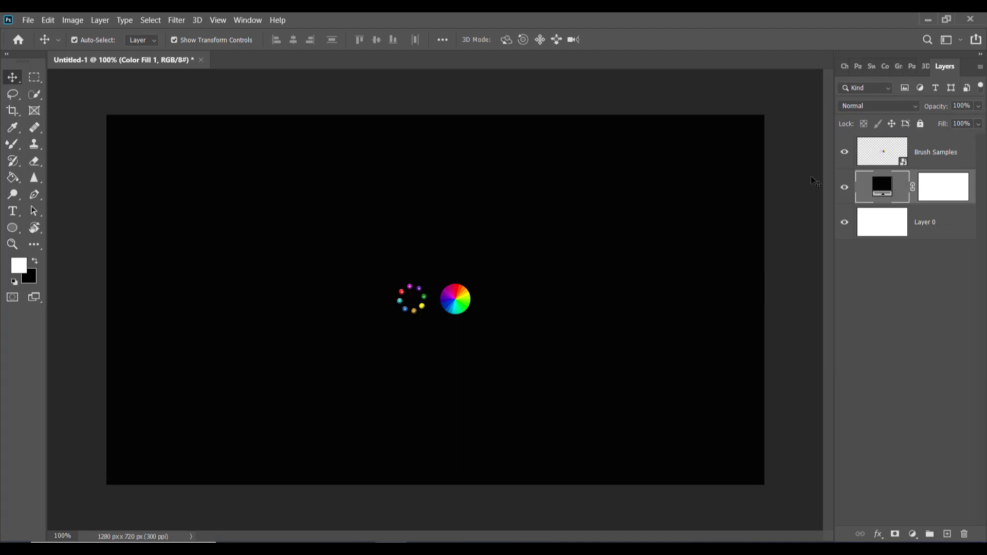
Scale the Brush Samples artwork to about 201.57% and place it near the canvas's upper-left corner, at about X 218.50 px, Y 121.50 px
{"action": "left_click", "coordinate": [875, 148]}
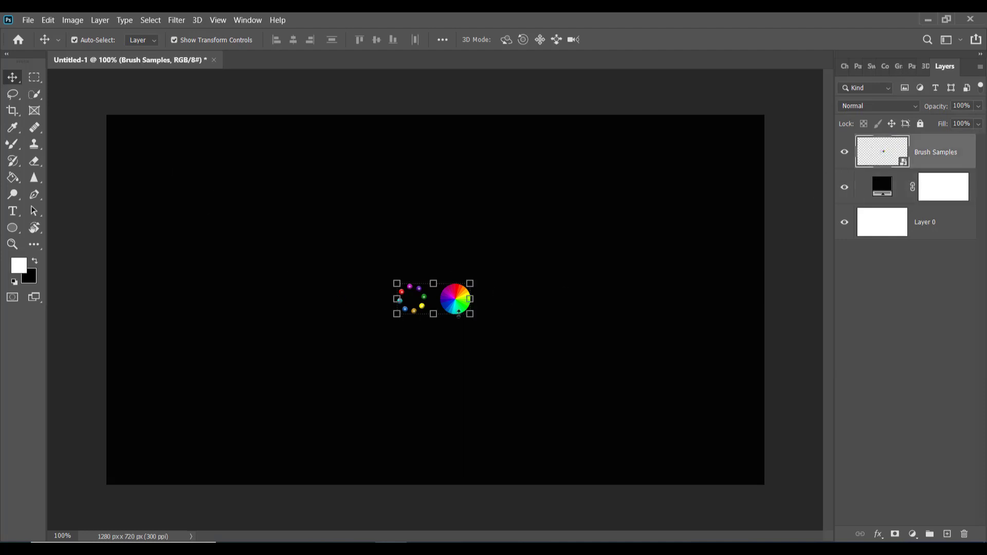
{"action": "mouse_move", "coordinate": [459, 312]}
{"action": "left_mouse_down"}
{"action": "mouse_move", "coordinate": [190, 192]}
{"action": "mouse_move", "coordinate": [178, 159]}
{"action": "mouse_move", "coordinate": [314, 253]}
{"action": "left_mouse_up"}
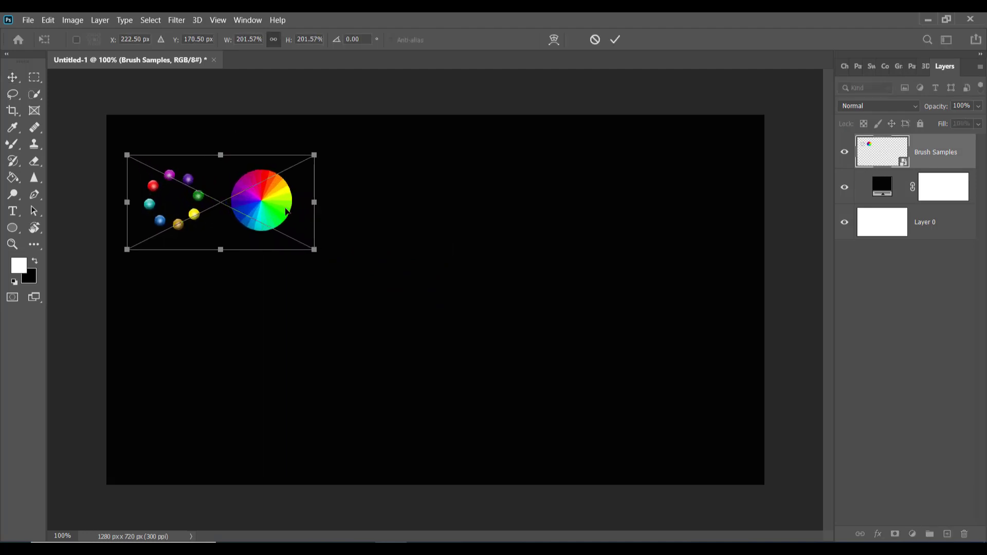
{"action": "left_click_drag", "start_coordinate": [287, 208], "coordinate": [284, 182]}
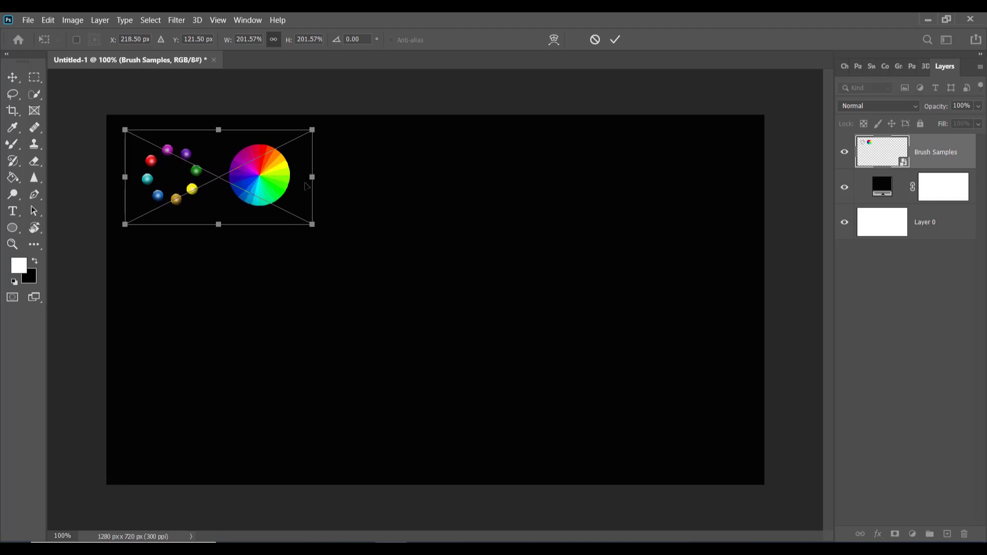
{"action": "left_click", "coordinate": [614, 41]}
Detach the Layers panel, widen and lengthen it, and make Brush Samples the active layer
{"action": "left_click_drag", "start_coordinate": [968, 60], "coordinate": [899, 51]}
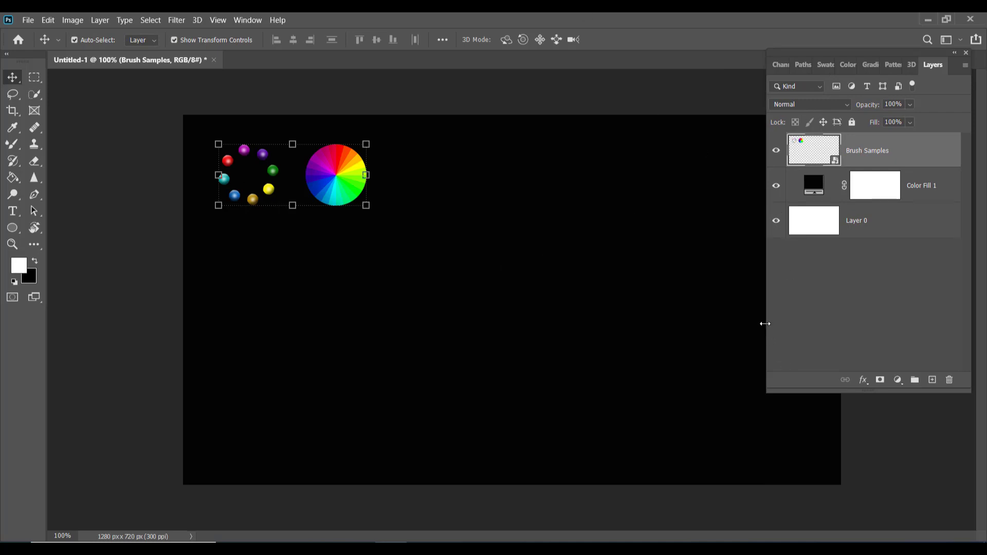
{"action": "left_click_drag", "start_coordinate": [766, 318], "coordinate": [698, 323]}
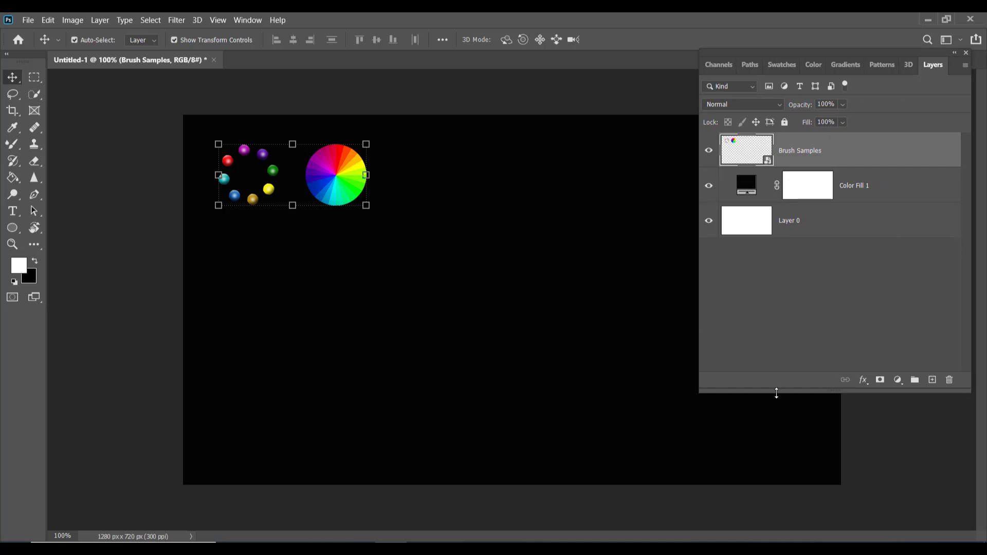
{"action": "left_click_drag", "start_coordinate": [776, 393], "coordinate": [765, 521]}
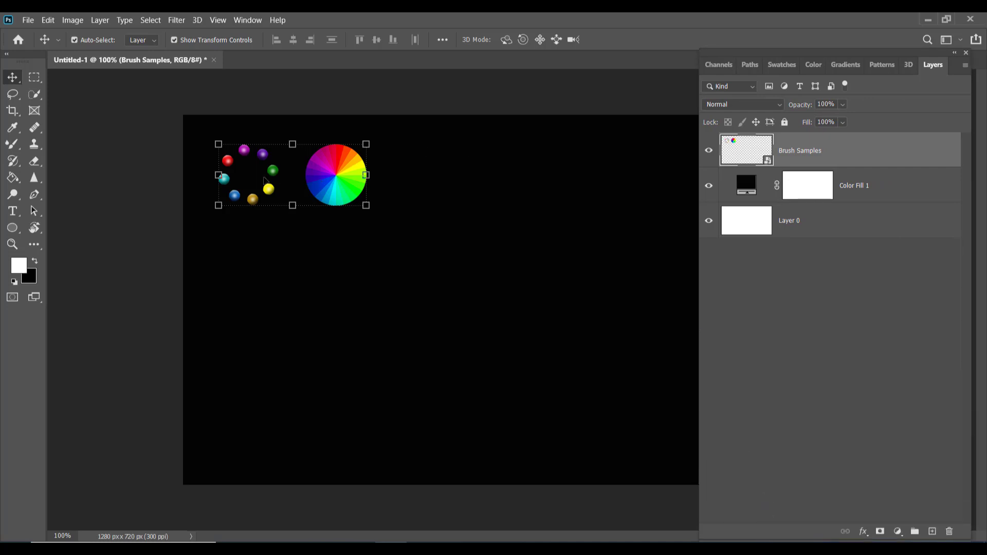
{"action": "left_click", "coordinate": [720, 188]}
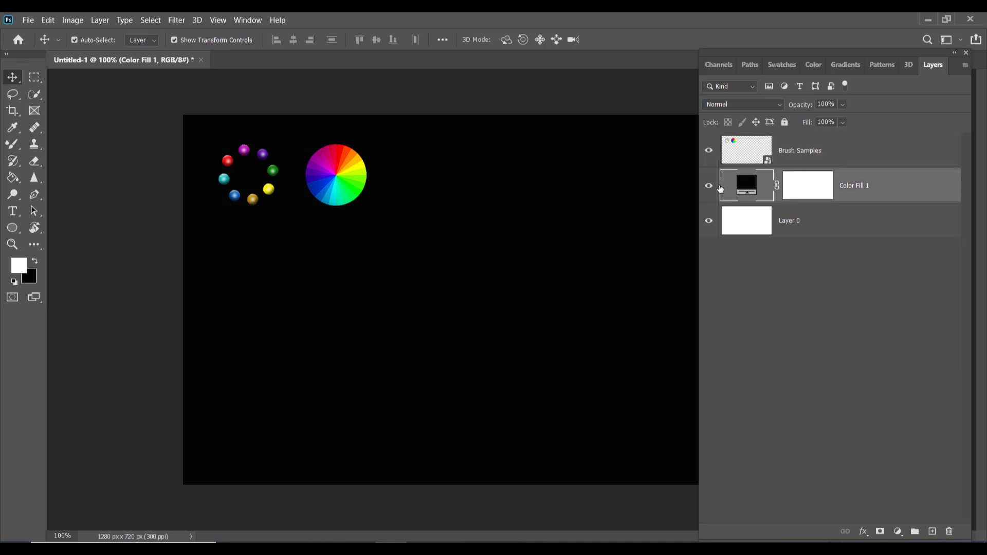
{"action": "left_click", "coordinate": [791, 155]}
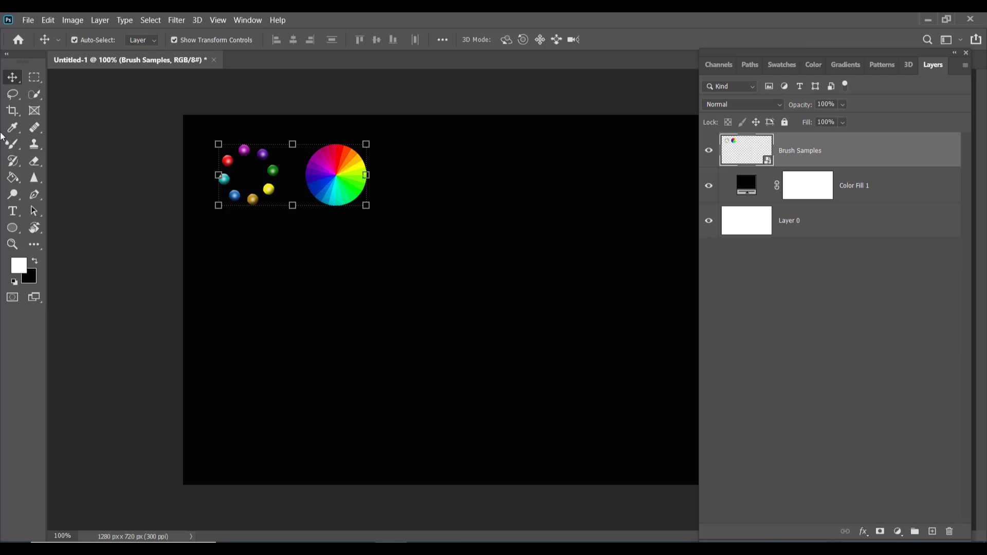
Activate the Mixer Brush Tool with the Custom preset, using Wet 0%, Load 100% and Flow 100%
{"action": "right_click", "coordinate": [12, 146]}
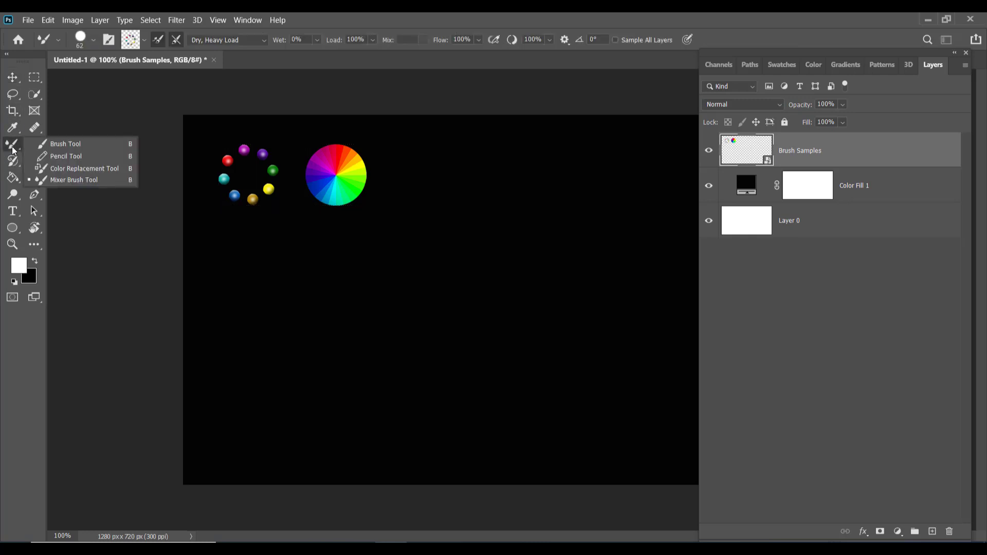
{"action": "left_click", "coordinate": [75, 180]}
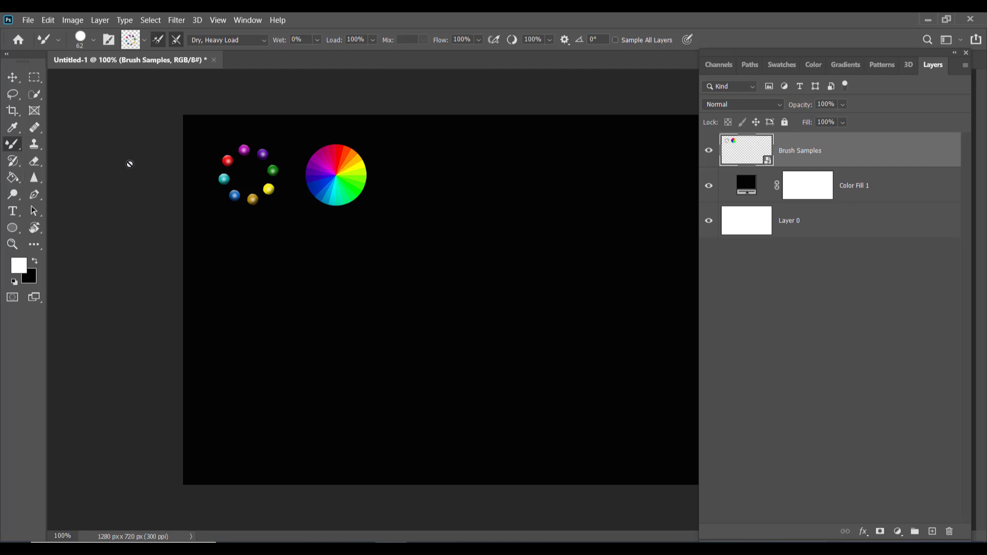
{"action": "left_click", "coordinate": [266, 41]}
{"action": "left_click", "coordinate": [291, 50]}
{"action": "left_click", "coordinate": [475, 41]}
{"action": "left_click", "coordinate": [440, 43]}
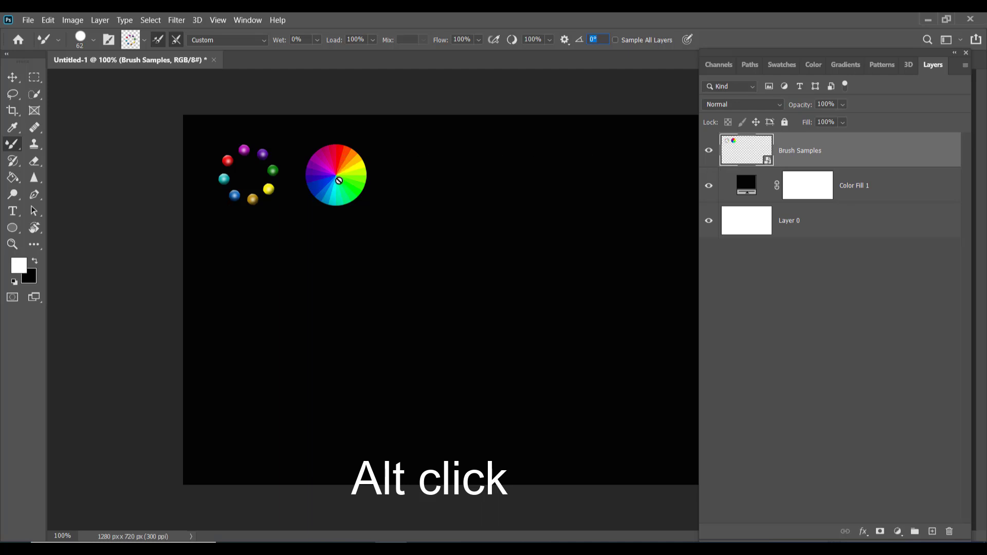
Rasterize the Brush Samples smart object and load the mixer brush from the center of the rainbow color wheel
{"action": "left_click", "coordinate": [338, 180], "text": "alt"}
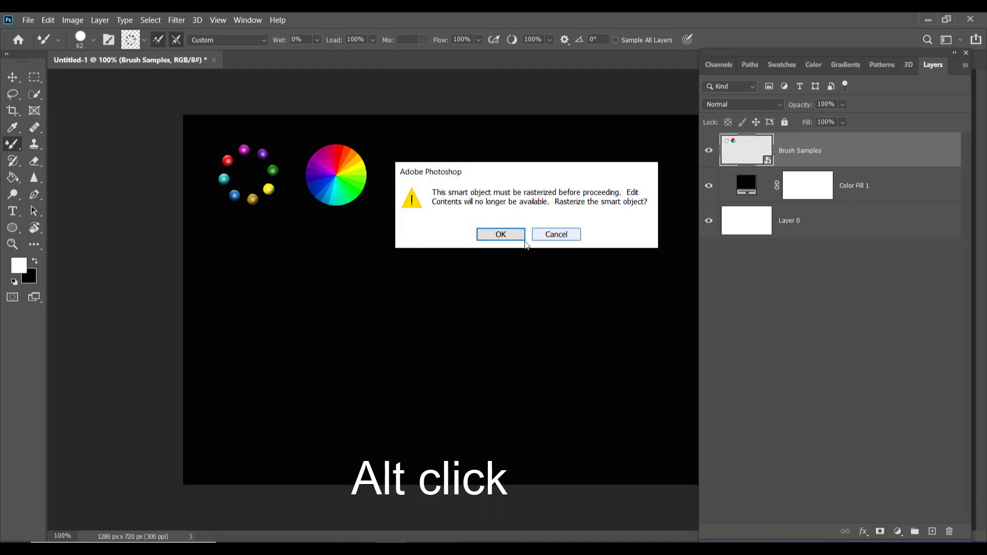
{"action": "left_click", "coordinate": [506, 235]}
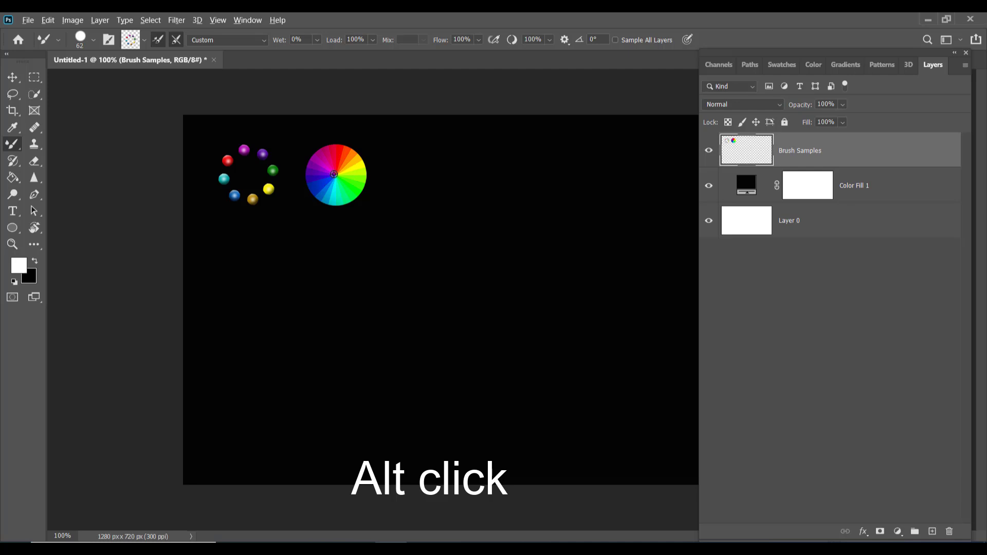
{"action": "left_click", "coordinate": [333, 174], "text": "alt"}
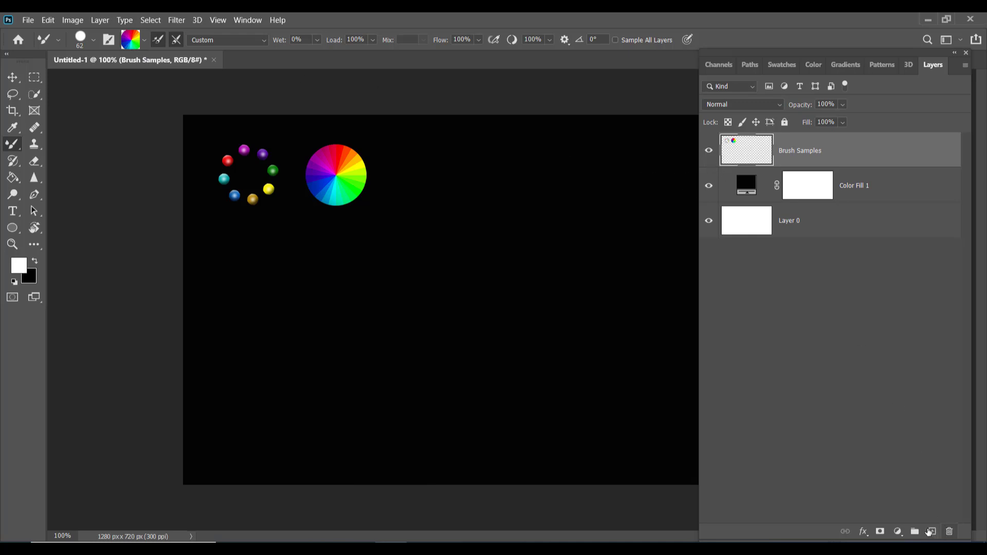
Add a new layer, hide Brush Samples, and paint the word "yes" in large rainbow script across the canvas
{"action": "left_click", "coordinate": [933, 531]}
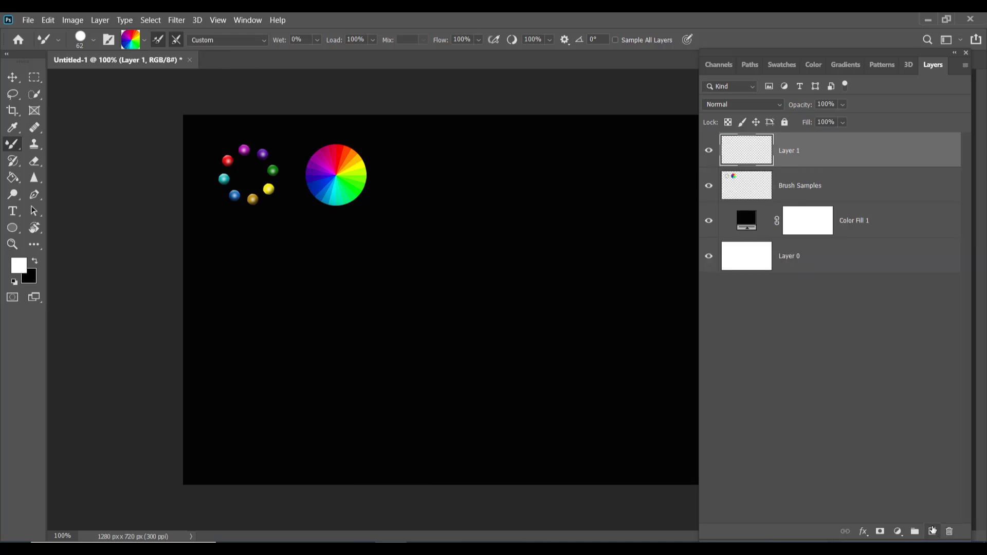
{"action": "left_click", "coordinate": [709, 187]}
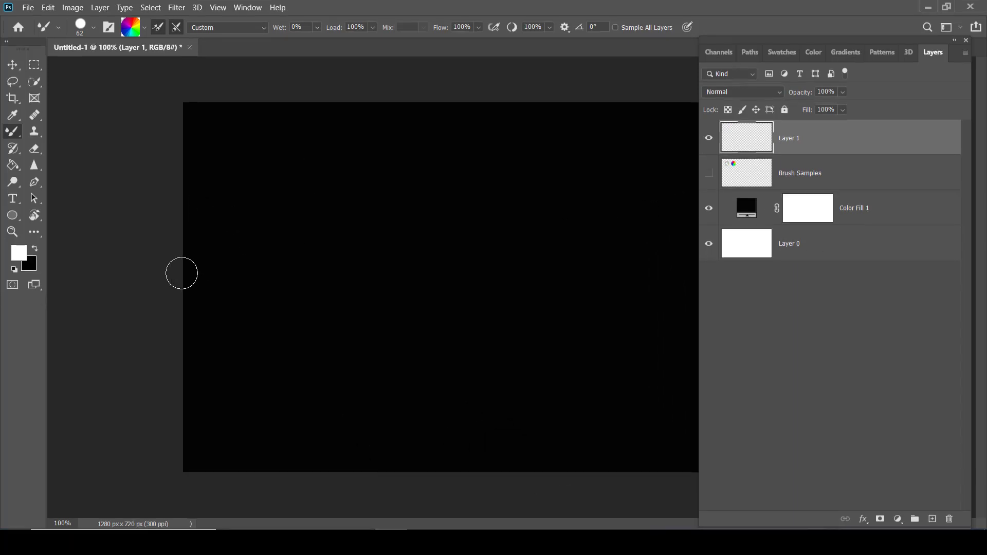
{"action": "mouse_move", "coordinate": [206, 205]}
{"action": "left_mouse_down"}
{"action": "mouse_move", "coordinate": [295, 287]}
{"action": "mouse_move", "coordinate": [322, 171]}
{"action": "mouse_move", "coordinate": [321, 218]}
{"action": "left_mouse_up"}
{"action": "mouse_move", "coordinate": [322, 288]}
{"action": "left_mouse_down"}
{"action": "mouse_move", "coordinate": [312, 423]}
{"action": "mouse_move", "coordinate": [265, 457]}
{"action": "mouse_move", "coordinate": [230, 449]}
{"action": "mouse_move", "coordinate": [224, 390]}
{"action": "mouse_move", "coordinate": [487, 289]}
{"action": "mouse_move", "coordinate": [436, 216]}
{"action": "mouse_move", "coordinate": [363, 257]}
{"action": "mouse_move", "coordinate": [332, 364]}
{"action": "mouse_move", "coordinate": [361, 403]}
{"action": "mouse_move", "coordinate": [459, 404]}
{"action": "mouse_move", "coordinate": [506, 377]}
{"action": "mouse_move", "coordinate": [619, 266]}
{"action": "mouse_move", "coordinate": [596, 140]}
{"action": "mouse_move", "coordinate": [503, 205]}
{"action": "mouse_move", "coordinate": [561, 310]}
{"action": "mouse_move", "coordinate": [654, 382]}
{"action": "mouse_move", "coordinate": [600, 457]}
{"action": "mouse_move", "coordinate": [492, 446]}
{"action": "mouse_move", "coordinate": [524, 407]}
{"action": "mouse_move", "coordinate": [514, 429]}
{"action": "left_mouse_up"}
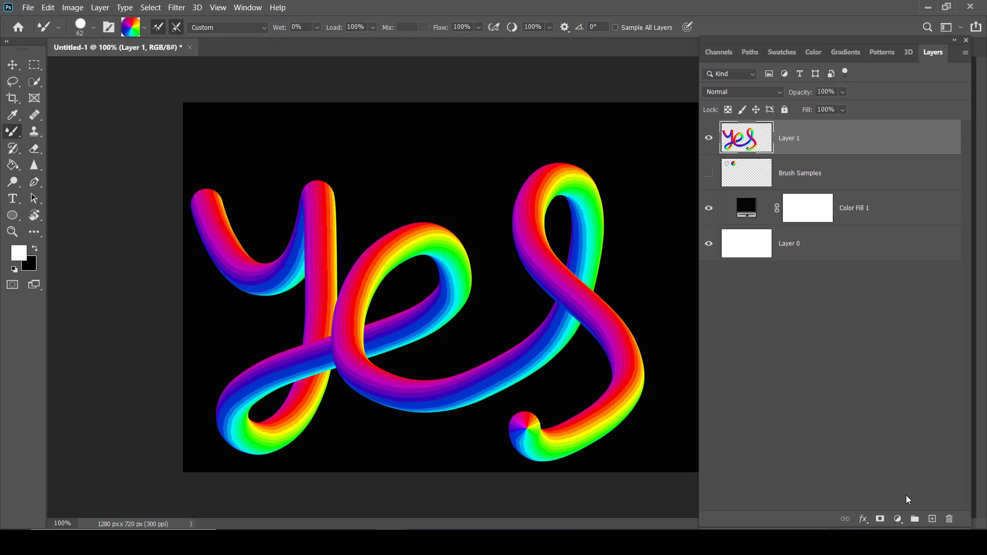
Add another layer with Layer 1 hidden, dock the Layers panel again, and paint "mom" across the canvas in rainbow strokes
{"action": "left_click", "coordinate": [932, 519]}
{"action": "left_click_drag", "start_coordinate": [894, 51], "coordinate": [916, 42]}
{"action": "mouse_move", "coordinate": [62, 221]}
{"action": "left_mouse_down"}
{"action": "mouse_move", "coordinate": [82, 252]}
{"action": "mouse_move", "coordinate": [98, 391]}
{"action": "mouse_move", "coordinate": [108, 307]}
{"action": "mouse_move", "coordinate": [159, 222]}
{"action": "mouse_move", "coordinate": [176, 255]}
{"action": "mouse_move", "coordinate": [166, 355]}
{"action": "mouse_move", "coordinate": [189, 290]}
{"action": "mouse_move", "coordinate": [238, 223]}
{"action": "mouse_move", "coordinate": [258, 245]}
{"action": "mouse_move", "coordinate": [230, 398]}
{"action": "mouse_move", "coordinate": [256, 424]}
{"action": "mouse_move", "coordinate": [273, 401]}
{"action": "left_mouse_up"}
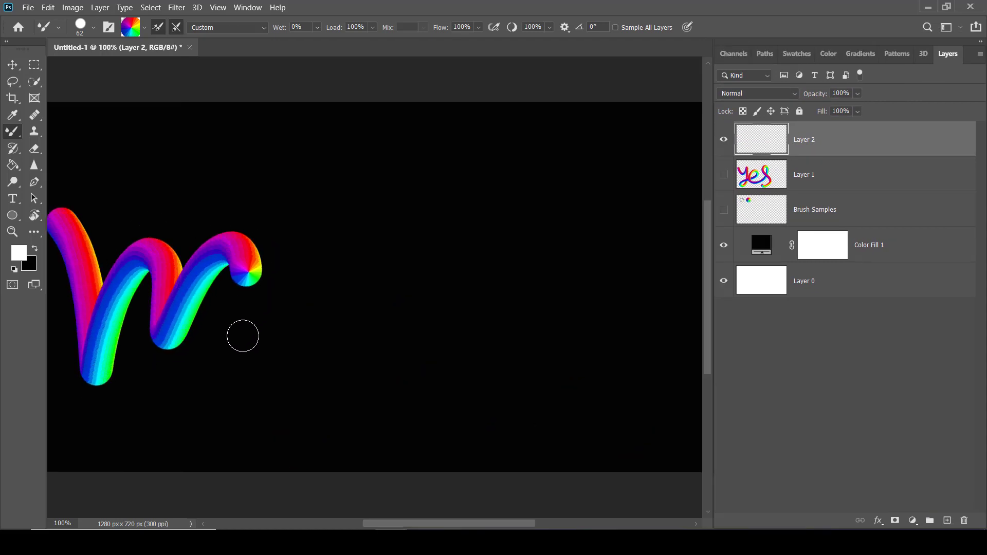
{"action": "mouse_move", "coordinate": [293, 285]}
{"action": "left_mouse_down"}
{"action": "mouse_move", "coordinate": [356, 247]}
{"action": "mouse_move", "coordinate": [410, 300]}
{"action": "mouse_move", "coordinate": [387, 366]}
{"action": "mouse_move", "coordinate": [302, 381]}
{"action": "mouse_move", "coordinate": [281, 344]}
{"action": "mouse_move", "coordinate": [288, 283]}
{"action": "mouse_move", "coordinate": [308, 278]}
{"action": "left_mouse_up"}
{"action": "mouse_move", "coordinate": [434, 238]}
{"action": "left_mouse_down"}
{"action": "mouse_move", "coordinate": [471, 403]}
{"action": "mouse_move", "coordinate": [498, 257]}
{"action": "mouse_move", "coordinate": [563, 244]}
{"action": "left_mouse_up"}
{"action": "mouse_move", "coordinate": [577, 286]}
{"action": "left_mouse_down"}
{"action": "mouse_move", "coordinate": [575, 355]}
{"action": "mouse_move", "coordinate": [599, 252]}
{"action": "mouse_move", "coordinate": [648, 216]}
{"action": "mouse_move", "coordinate": [660, 287]}
{"action": "mouse_move", "coordinate": [649, 387]}
{"action": "mouse_move", "coordinate": [688, 406]}
{"action": "left_mouse_up"}
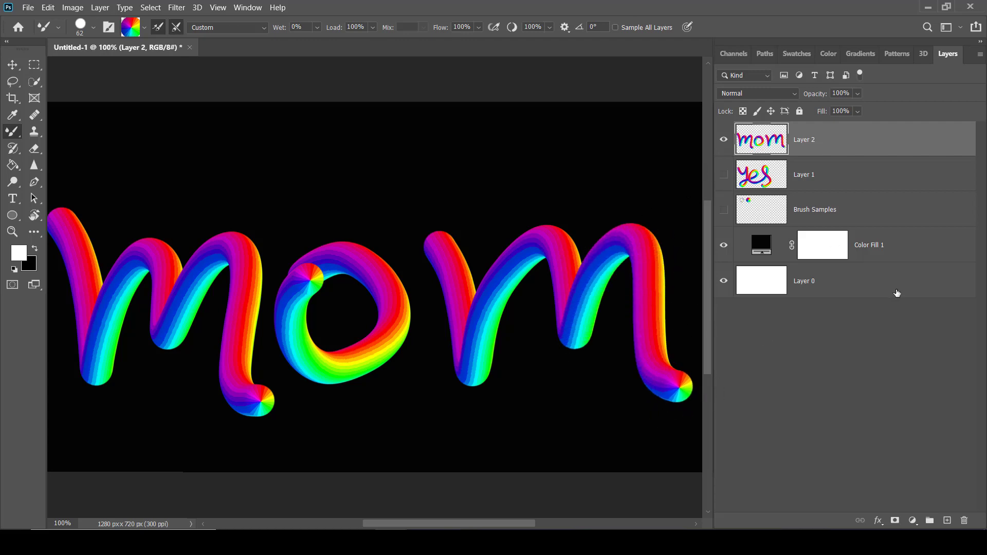
Add a new layer, hide Layer 2, and paint the word "wow" across the canvas with the rainbow mixer brush
{"action": "left_click", "coordinate": [946, 520]}
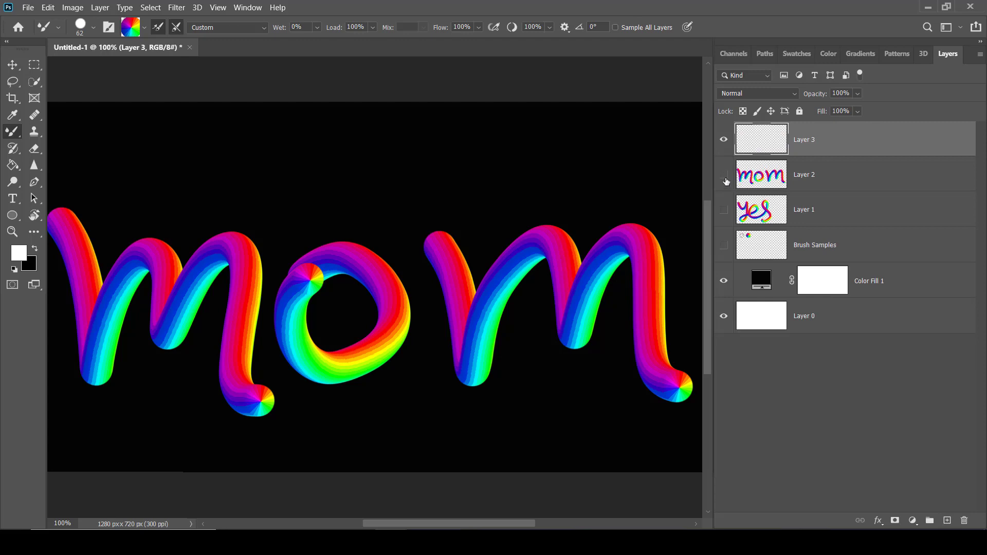
{"action": "left_click", "coordinate": [724, 177]}
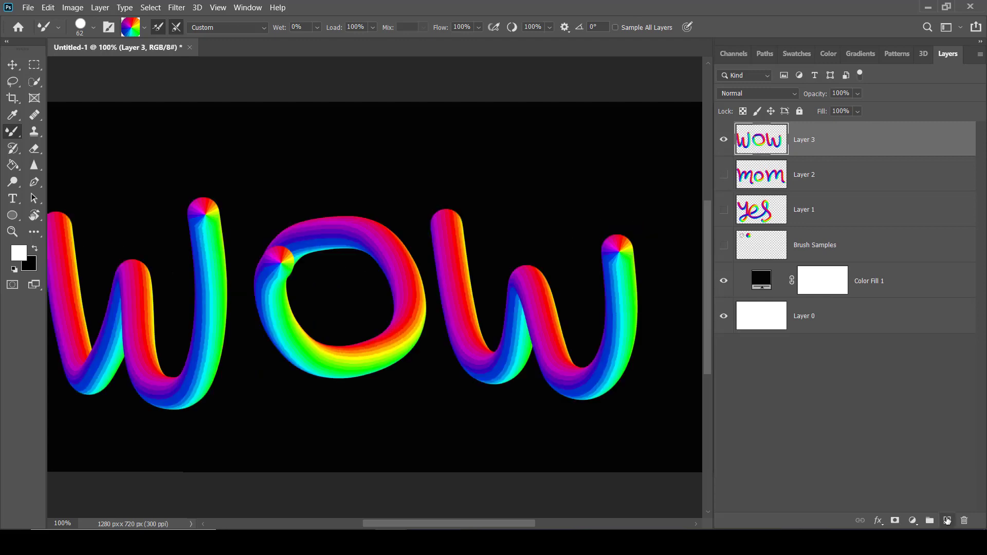
Add a new layer, hide Layer 3, and paint the word "No" in large rainbow letters
{"action": "left_click", "coordinate": [946, 520]}
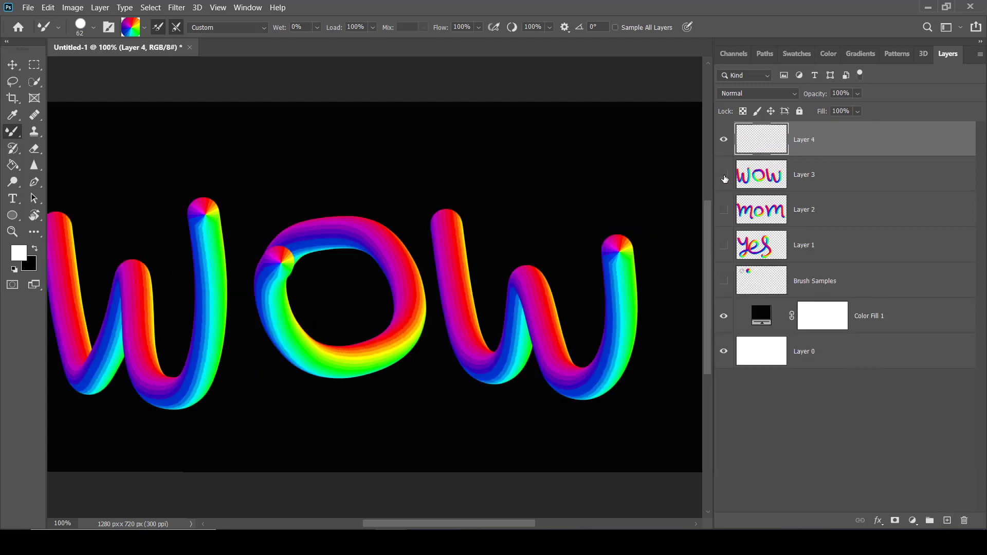
{"action": "left_click", "coordinate": [724, 177]}
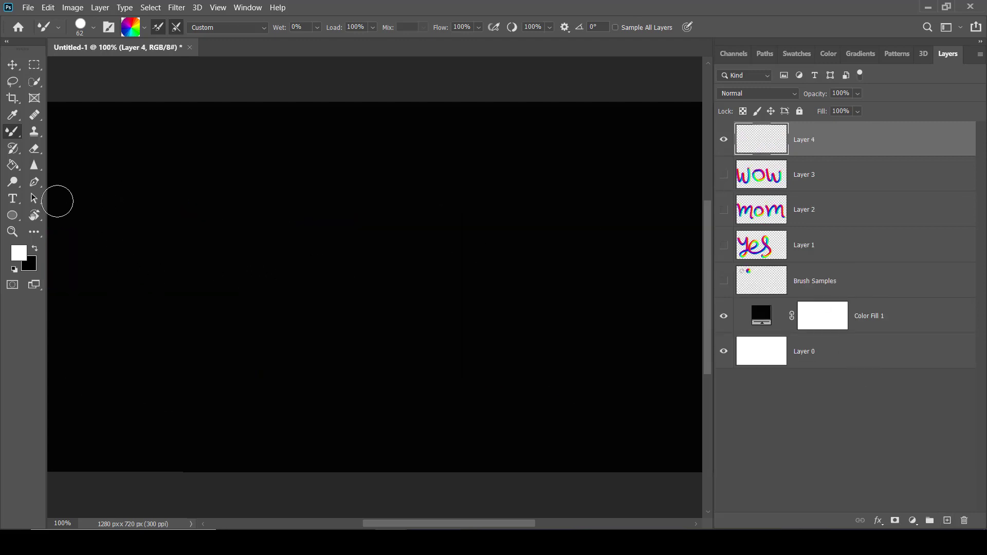
{"action": "mouse_move", "coordinate": [84, 191]}
{"action": "left_mouse_down"}
{"action": "mouse_move", "coordinate": [80, 442]}
{"action": "mouse_move", "coordinate": [233, 387]}
{"action": "mouse_move", "coordinate": [275, 427]}
{"action": "mouse_move", "coordinate": [272, 47]}
{"action": "mouse_move", "coordinate": [280, 126]}
{"action": "left_mouse_up"}
{"action": "mouse_move", "coordinate": [370, 250]}
{"action": "left_mouse_down"}
{"action": "mouse_move", "coordinate": [533, 190]}
{"action": "mouse_move", "coordinate": [456, 387]}
{"action": "mouse_move", "coordinate": [365, 210]}
{"action": "mouse_move", "coordinate": [375, 234]}
{"action": "left_mouse_up"}
Add a new layer, hide Layer 4, and set the mixer brush's Wet value to 100%
{"action": "left_click", "coordinate": [945, 518]}
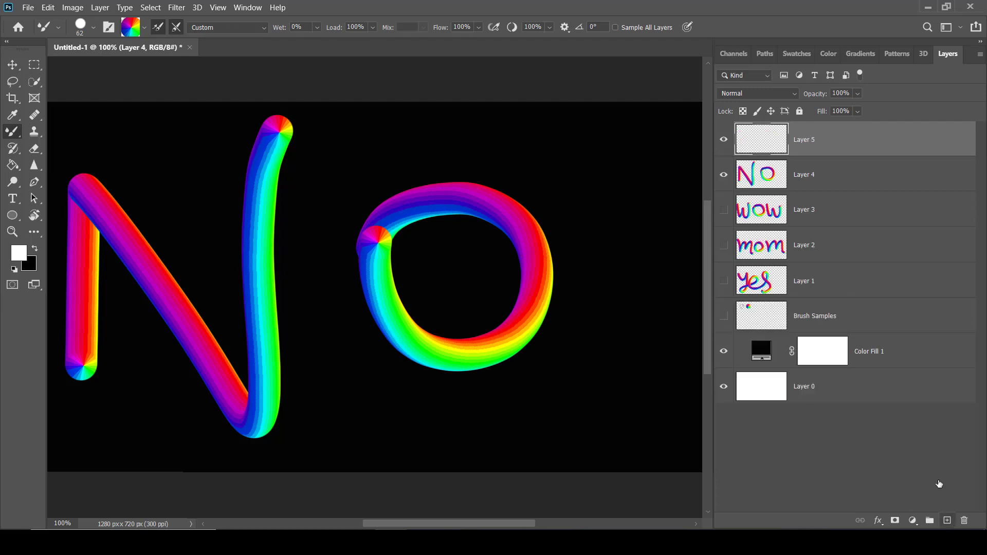
{"action": "left_click", "coordinate": [723, 174]}
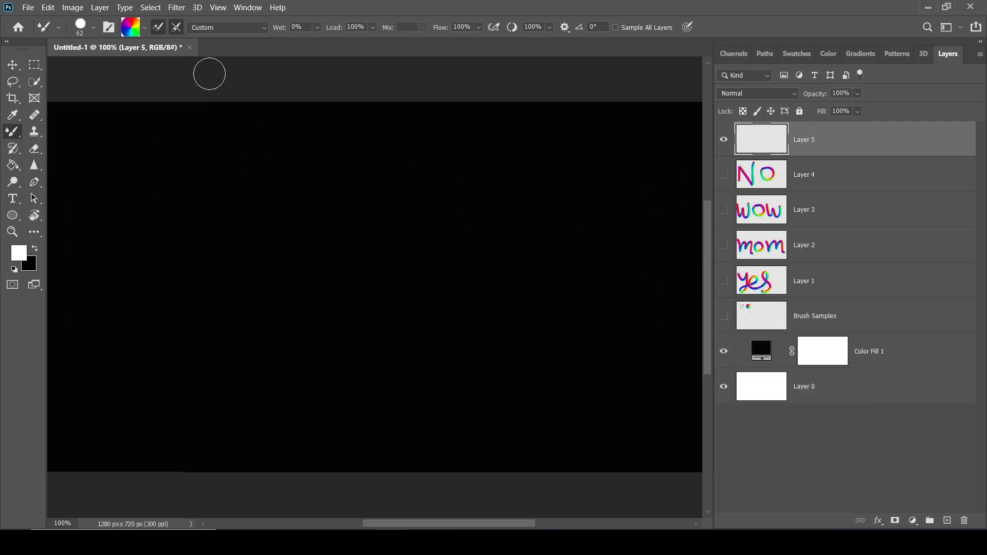
{"action": "left_click", "coordinate": [264, 28]}
{"action": "left_click", "coordinate": [321, 35]}
{"action": "left_click", "coordinate": [317, 29]}
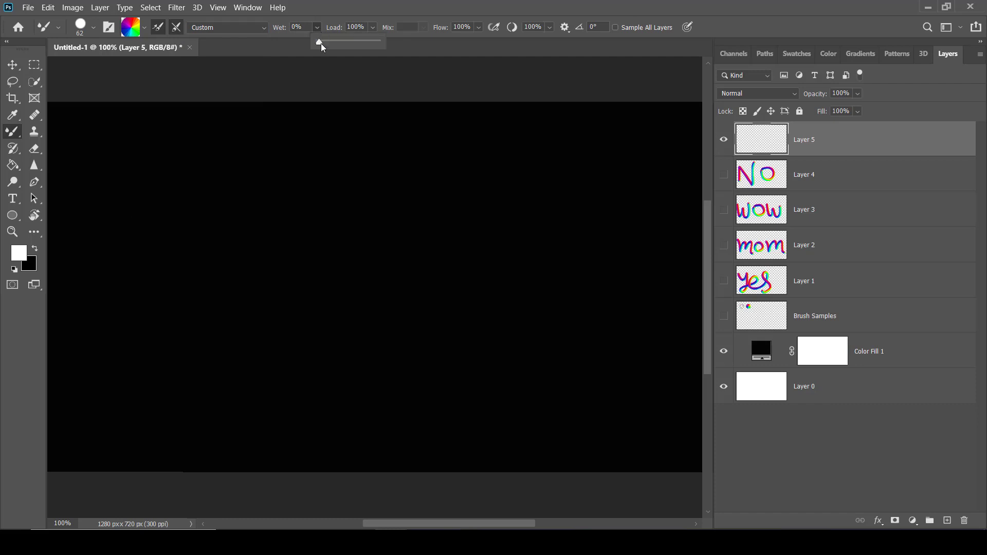
{"action": "left_click_drag", "start_coordinate": [319, 42], "coordinate": [421, 47]}
Paint the word "wow" across the canvas on Layer 5 with the wet rainbow brush
{"action": "mouse_move", "coordinate": [70, 211]}
{"action": "left_mouse_down"}
{"action": "mouse_move", "coordinate": [89, 394]}
{"action": "mouse_move", "coordinate": [132, 394]}
{"action": "mouse_move", "coordinate": [174, 255]}
{"action": "mouse_move", "coordinate": [190, 394]}
{"action": "mouse_move", "coordinate": [249, 430]}
{"action": "mouse_move", "coordinate": [288, 335]}
{"action": "mouse_move", "coordinate": [265, 212]}
{"action": "left_mouse_up"}
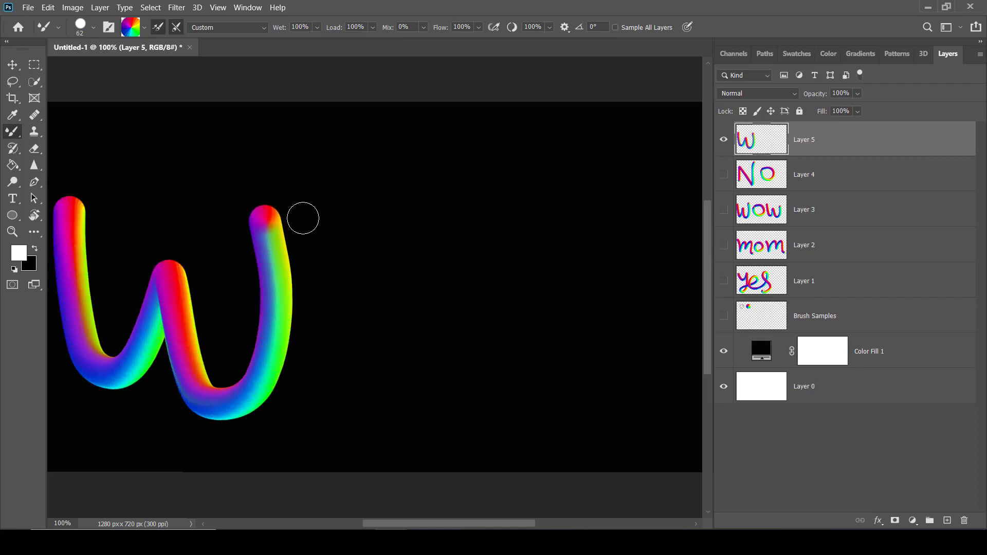
{"action": "mouse_move", "coordinate": [351, 252]}
{"action": "left_mouse_down"}
{"action": "mouse_move", "coordinate": [376, 233]}
{"action": "mouse_move", "coordinate": [460, 279]}
{"action": "mouse_move", "coordinate": [463, 376]}
{"action": "mouse_move", "coordinate": [375, 413]}
{"action": "mouse_move", "coordinate": [308, 335]}
{"action": "mouse_move", "coordinate": [316, 263]}
{"action": "mouse_move", "coordinate": [355, 255]}
{"action": "left_mouse_up"}
{"action": "mouse_move", "coordinate": [473, 242]}
{"action": "left_mouse_down"}
{"action": "mouse_move", "coordinate": [504, 348]}
{"action": "mouse_move", "coordinate": [545, 401]}
{"action": "mouse_move", "coordinate": [578, 344]}
{"action": "mouse_move", "coordinate": [583, 259]}
{"action": "mouse_move", "coordinate": [639, 433]}
{"action": "mouse_move", "coordinate": [678, 398]}
{"action": "mouse_move", "coordinate": [685, 298]}
{"action": "mouse_move", "coordinate": [650, 90]}
{"action": "left_mouse_up"}
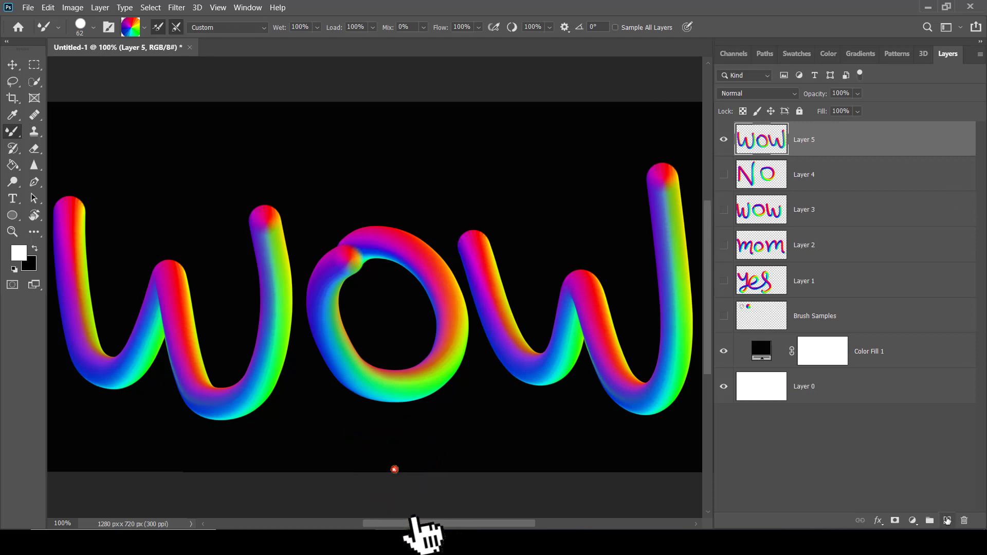
Hide Layer 5 and discard the empty layer newly added above it
{"action": "left_click", "coordinate": [946, 520]}
{"action": "left_click", "coordinate": [724, 174]}
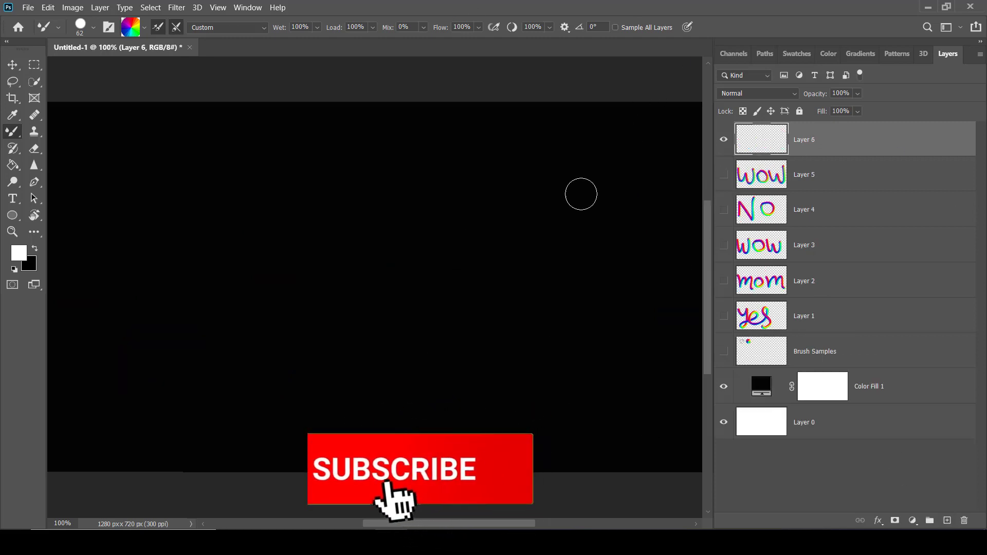
{"action": "key", "text": "Delete"}
Show and select Brush Samples, and sample the ring of colored balls with the mixer brush sized to 150 px
{"action": "left_click", "coordinate": [807, 324]}
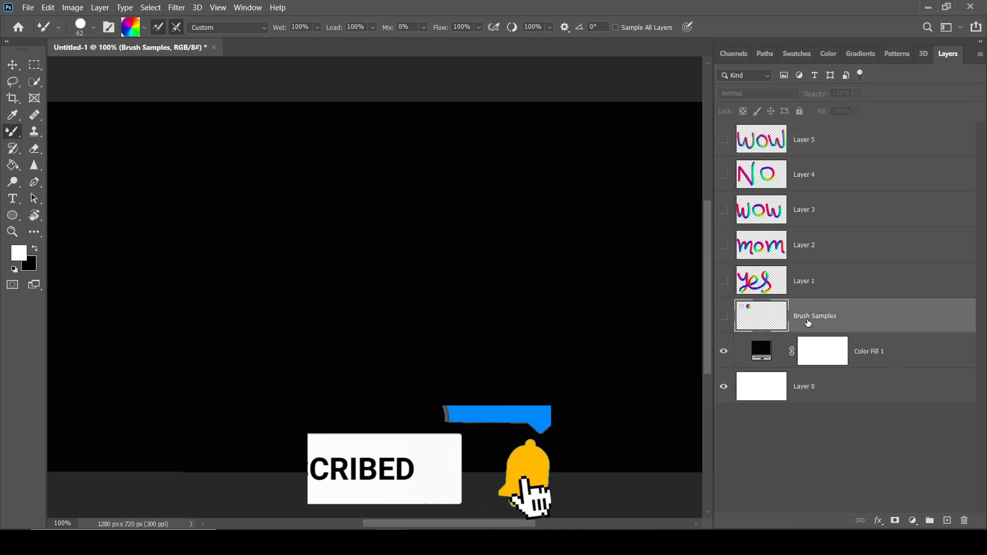
{"action": "left_click", "coordinate": [725, 320]}
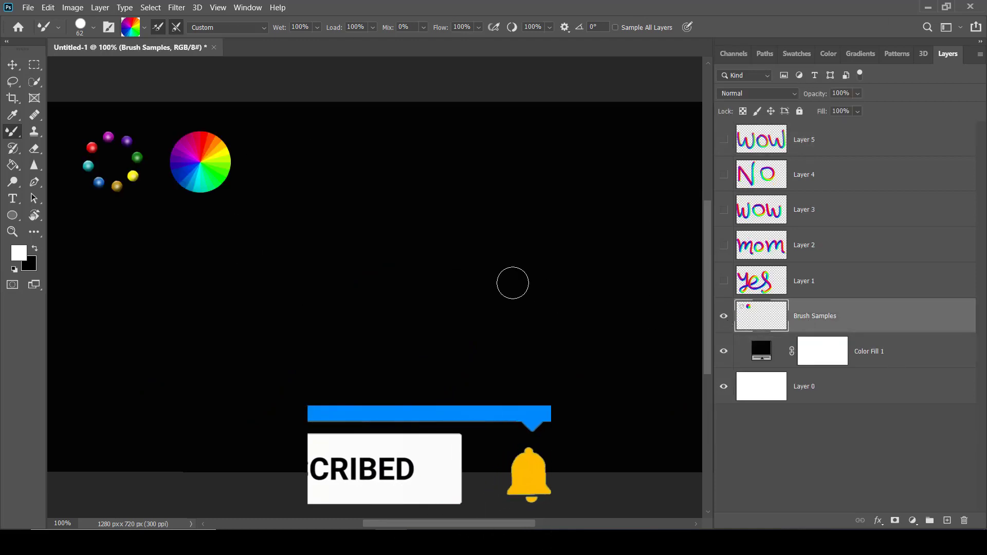
{"action": "left_click", "coordinate": [93, 27]}
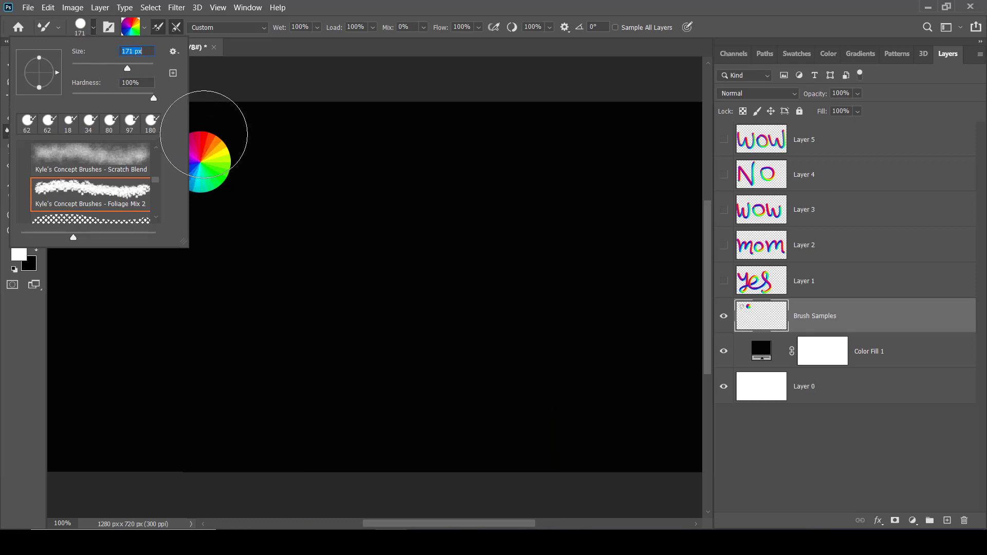
{"action": "key", "text": "Return"}
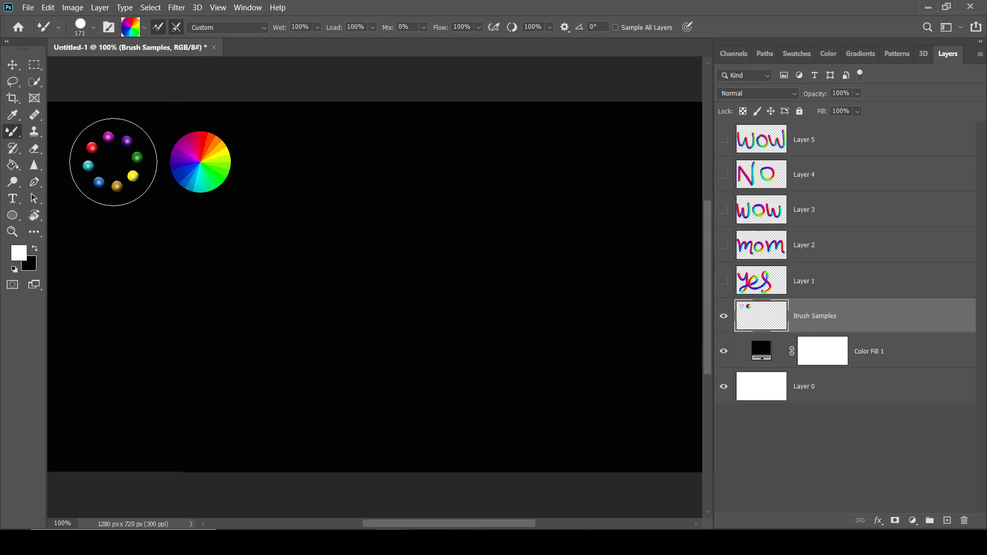
{"action": "key", "text": "bracketleft"}
{"action": "key", "text": "bracketleft"}
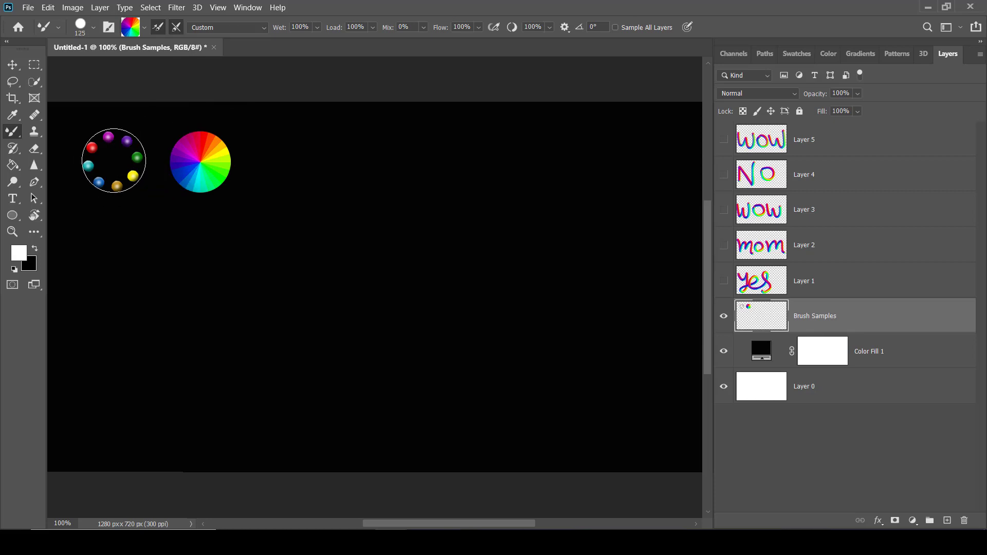
{"action": "left_click", "coordinate": [112, 160], "text": "alt"}
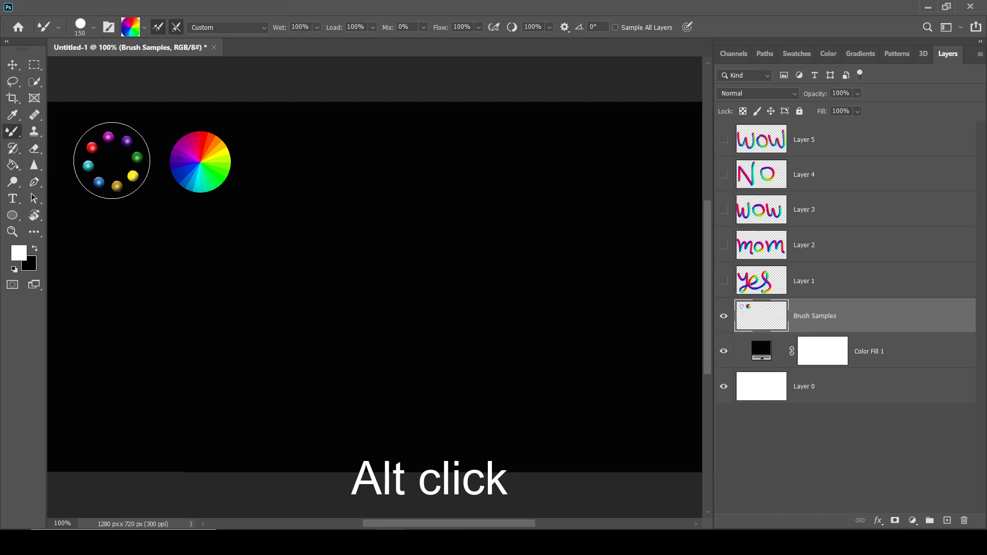
Load the mixer brush with the ring of colored balls, hide Brush Samples and add a new layer above it
{"action": "left_click", "coordinate": [112, 160], "text": "alt"}
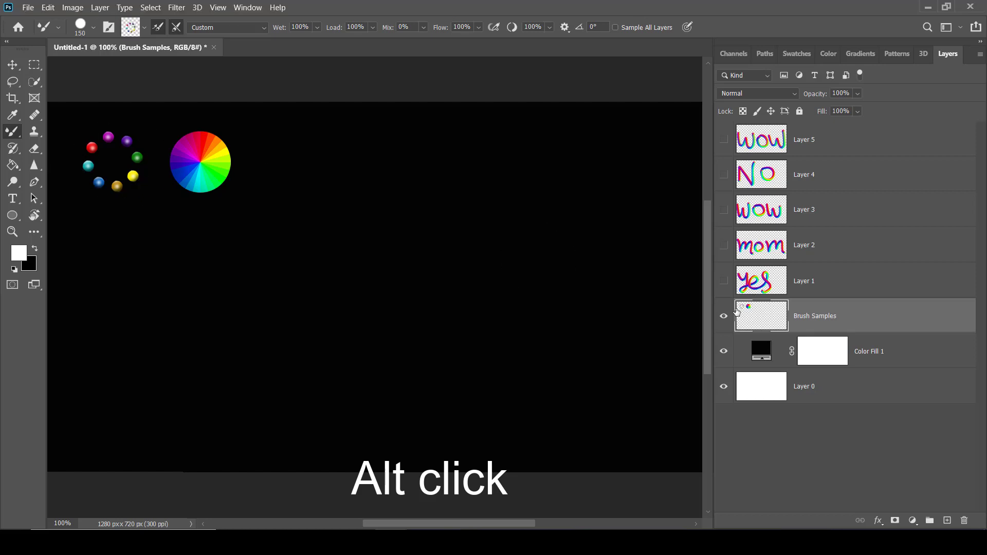
{"action": "left_click", "coordinate": [724, 316]}
{"action": "left_click", "coordinate": [946, 521]}
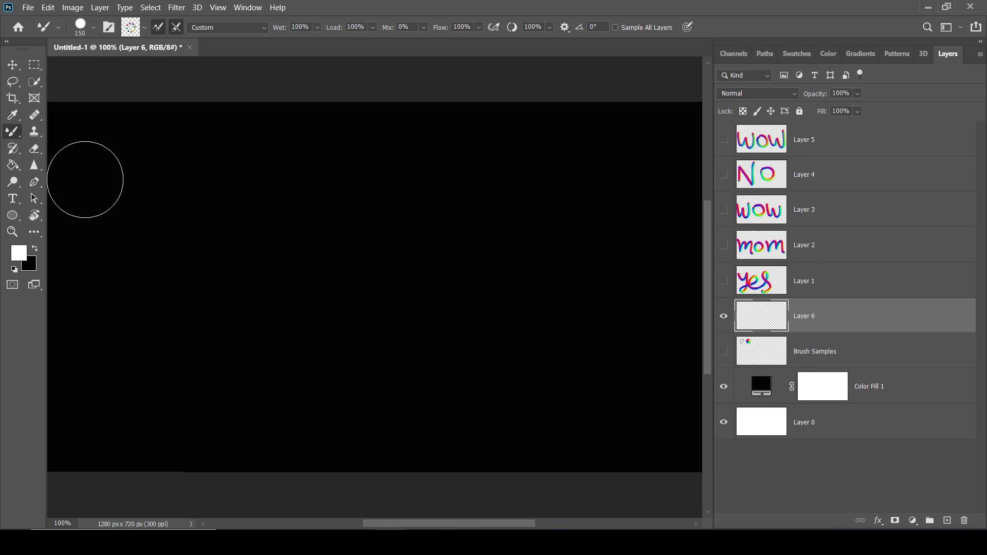
Undo the trial stroke, set the mixer brush size to 86 px and stamp four ball rings across the upper part of Layer 6
{"action": "mouse_move", "coordinate": [84, 181]}
{"action": "left_mouse_down"}
{"action": "mouse_move", "coordinate": [143, 236]}
{"action": "mouse_move", "coordinate": [160, 347]}
{"action": "mouse_move", "coordinate": [106, 406]}
{"action": "mouse_move", "coordinate": [101, 330]}
{"action": "mouse_move", "coordinate": [236, 246]}
{"action": "mouse_move", "coordinate": [391, 297]}
{"action": "mouse_move", "coordinate": [386, 379]}
{"action": "left_mouse_up"}
{"action": "key", "text": "ctrl+z"}
{"action": "left_click", "coordinate": [93, 28]}
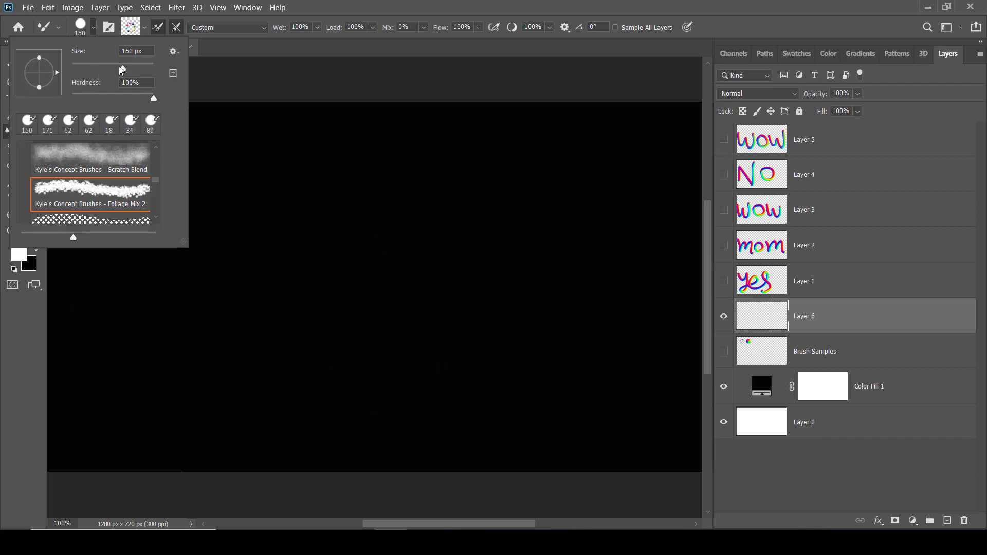
{"action": "left_click_drag", "start_coordinate": [122, 68], "coordinate": [96, 68]}
{"action": "left_click", "coordinate": [215, 198]}
{"action": "left_click", "coordinate": [290, 200]}
{"action": "left_click", "coordinate": [379, 199]}
{"action": "left_click", "coordinate": [569, 193]}
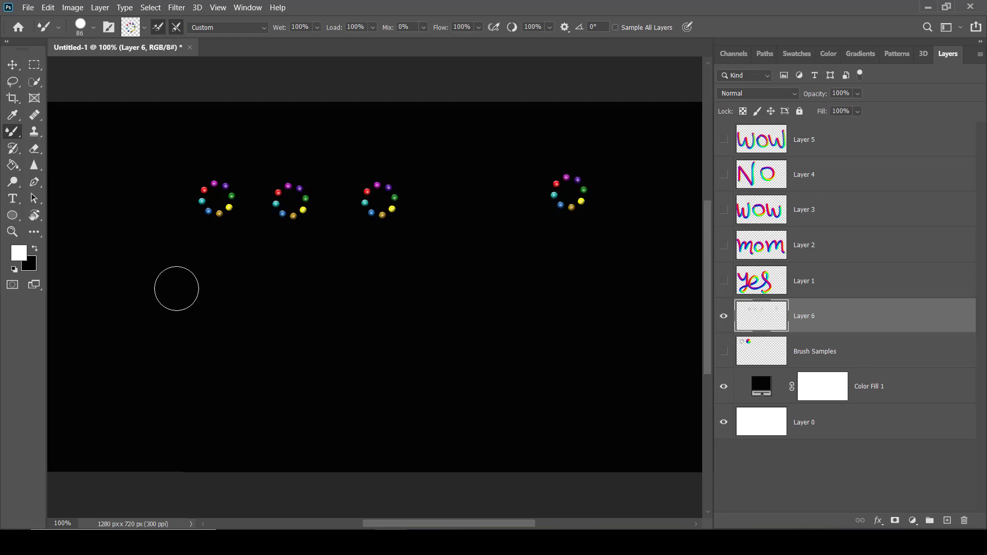
Paint a coiled, looping stroke across Layer 6 beneath the four stamped ball rings
{"action": "left_click_drag", "start_coordinate": [82, 236], "coordinate": [114, 258]}
{"action": "mouse_move", "coordinate": [75, 441]}
{"action": "left_mouse_down"}
{"action": "mouse_move", "coordinate": [141, 331]}
{"action": "mouse_move", "coordinate": [301, 390]}
{"action": "mouse_move", "coordinate": [177, 300]}
{"action": "mouse_move", "coordinate": [334, 292]}
{"action": "left_mouse_up"}
{"action": "mouse_move", "coordinate": [414, 347]}
{"action": "left_mouse_down"}
{"action": "mouse_move", "coordinate": [324, 347]}
{"action": "mouse_move", "coordinate": [455, 253]}
{"action": "mouse_move", "coordinate": [537, 319]}
{"action": "mouse_move", "coordinate": [491, 413]}
{"action": "mouse_move", "coordinate": [436, 316]}
{"action": "mouse_move", "coordinate": [534, 245]}
{"action": "mouse_move", "coordinate": [596, 339]}
{"action": "mouse_move", "coordinate": [530, 337]}
{"action": "mouse_move", "coordinate": [678, 226]}
{"action": "left_mouse_up"}
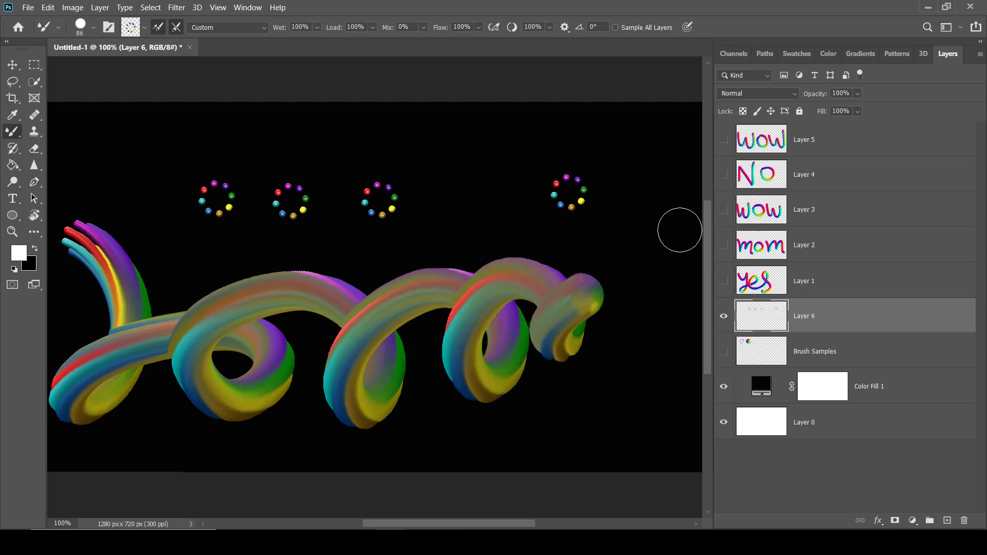
Set the mixer brush's Wet value to 0% and paint the word "yes" on a new layer, with Layer 6 hidden
{"action": "left_click", "coordinate": [317, 28]}
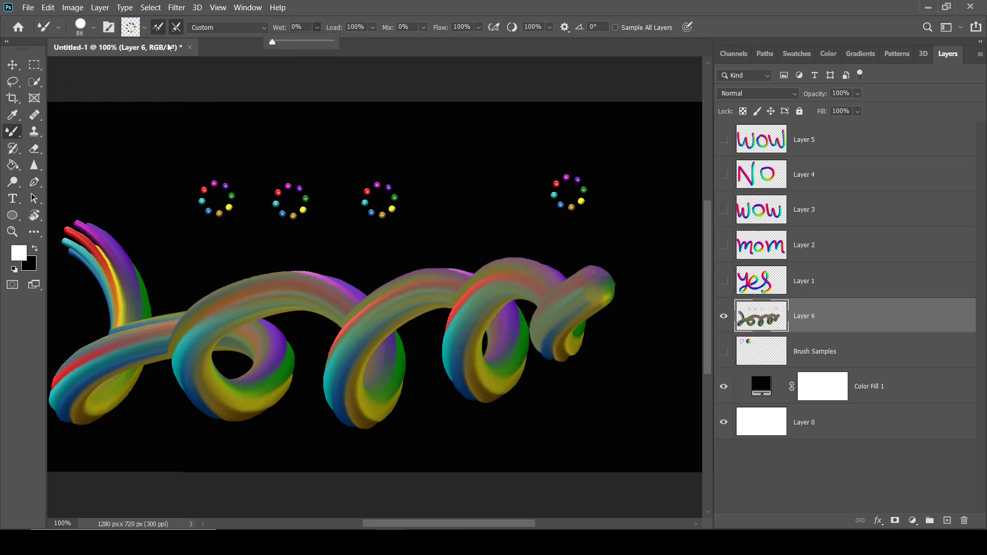
{"action": "left_click", "coordinate": [723, 315]}
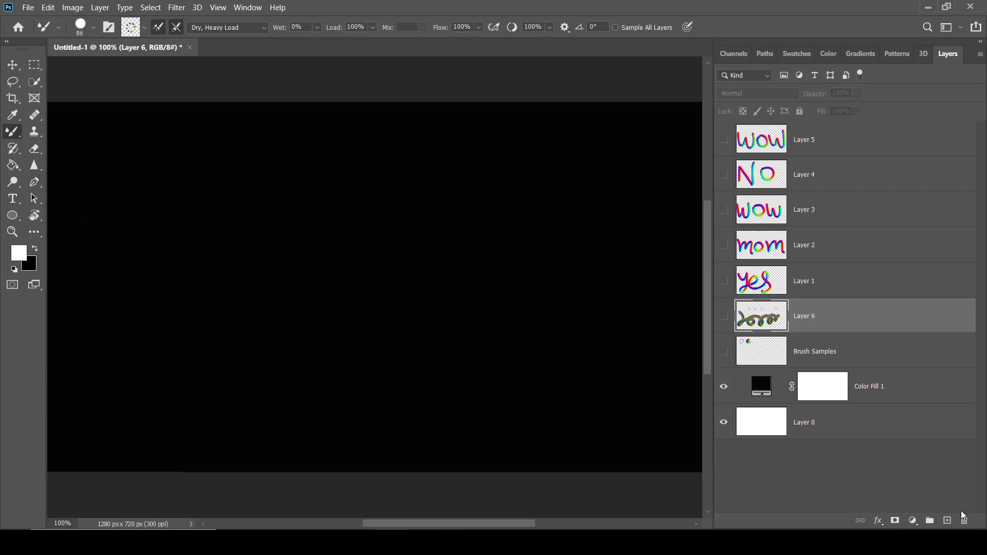
{"action": "left_click", "coordinate": [947, 520]}
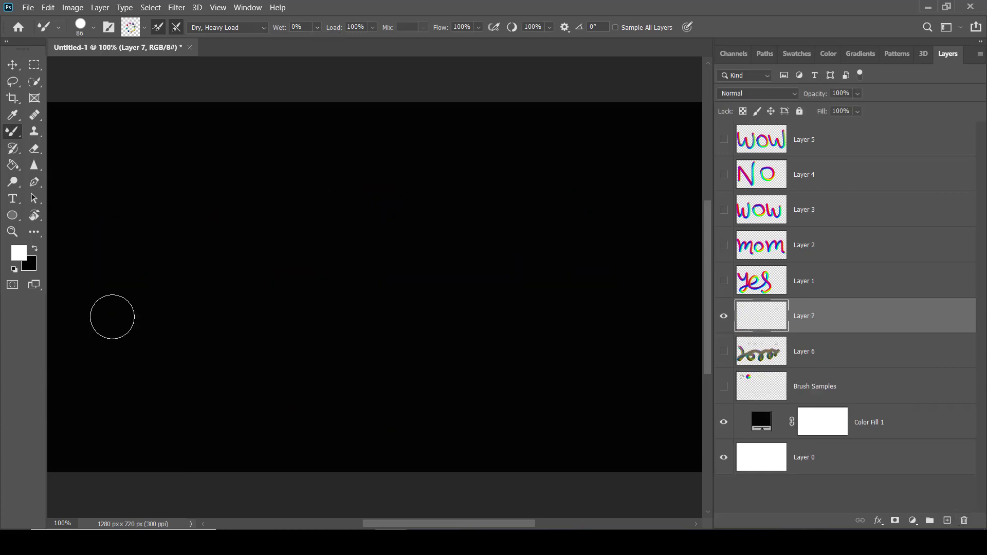
{"action": "mouse_move", "coordinate": [91, 172]}
{"action": "left_mouse_down"}
{"action": "mouse_move", "coordinate": [137, 295]}
{"action": "mouse_move", "coordinate": [247, 243]}
{"action": "mouse_move", "coordinate": [241, 142]}
{"action": "mouse_move", "coordinate": [229, 279]}
{"action": "mouse_move", "coordinate": [158, 472]}
{"action": "mouse_move", "coordinate": [91, 436]}
{"action": "mouse_move", "coordinate": [138, 374]}
{"action": "mouse_move", "coordinate": [310, 323]}
{"action": "mouse_move", "coordinate": [389, 282]}
{"action": "mouse_move", "coordinate": [371, 228]}
{"action": "mouse_move", "coordinate": [307, 215]}
{"action": "mouse_move", "coordinate": [258, 255]}
{"action": "mouse_move", "coordinate": [241, 314]}
{"action": "mouse_move", "coordinate": [252, 366]}
{"action": "mouse_move", "coordinate": [330, 388]}
{"action": "mouse_move", "coordinate": [388, 366]}
{"action": "mouse_move", "coordinate": [476, 278]}
{"action": "mouse_move", "coordinate": [471, 159]}
{"action": "mouse_move", "coordinate": [369, 156]}
{"action": "mouse_move", "coordinate": [386, 240]}
{"action": "mouse_move", "coordinate": [476, 298]}
{"action": "left_mouse_up"}
{"action": "mouse_move", "coordinate": [527, 359]}
{"action": "left_mouse_down"}
{"action": "mouse_move", "coordinate": [469, 445]}
{"action": "mouse_move", "coordinate": [410, 392]}
{"action": "left_mouse_up"}
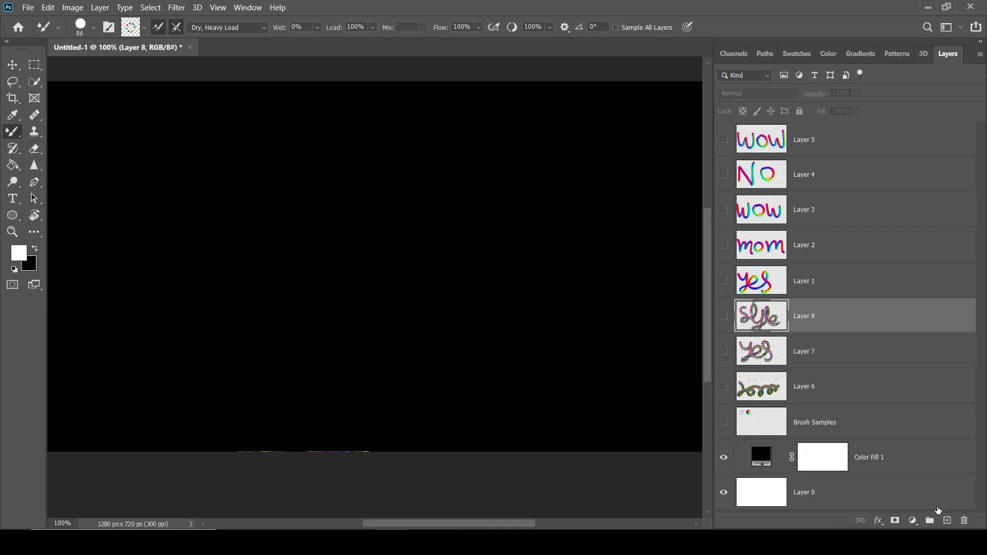
Add a new layer above Layer 8 and paint "I", a large heart and "U" across it with the multi-strand ball brush
{"action": "left_click", "coordinate": [947, 520]}
{"action": "scroll", "coordinate": [251, 243], "scroll_direction": "up", "scroll_amount": 2}
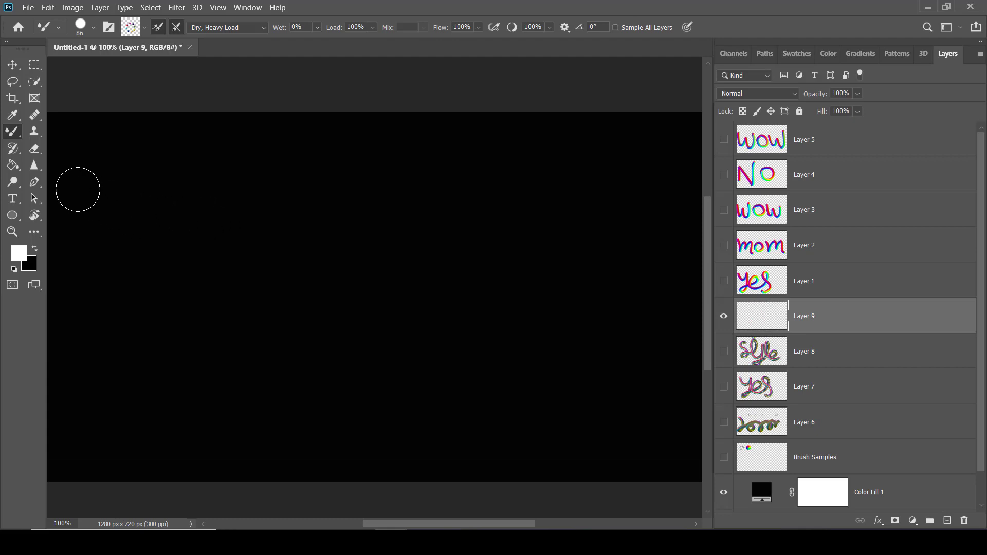
{"action": "left_click_drag", "start_coordinate": [78, 166], "coordinate": [86, 439]}
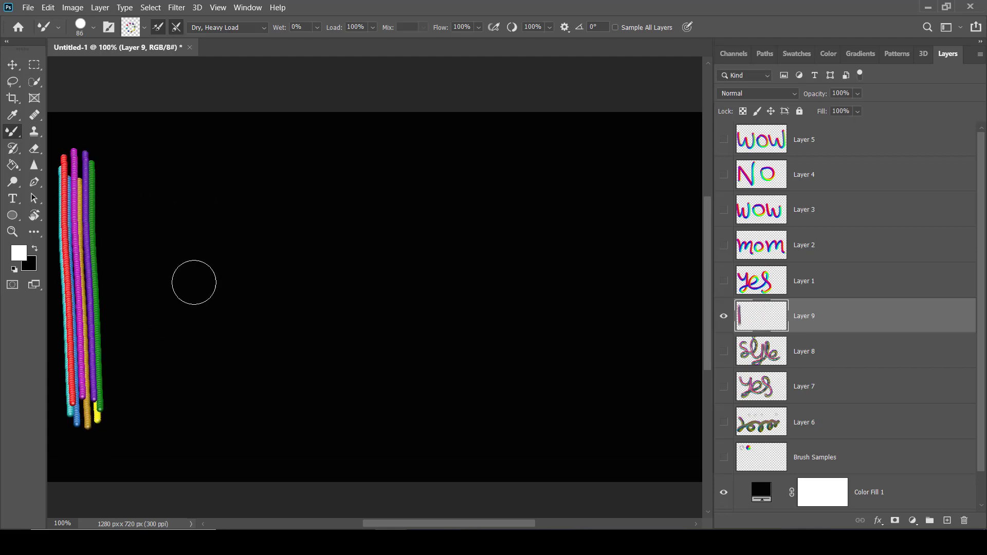
{"action": "mouse_move", "coordinate": [341, 397]}
{"action": "left_mouse_down"}
{"action": "mouse_move", "coordinate": [203, 307]}
{"action": "mouse_move", "coordinate": [174, 181]}
{"action": "mouse_move", "coordinate": [211, 150]}
{"action": "mouse_move", "coordinate": [265, 180]}
{"action": "mouse_move", "coordinate": [343, 275]}
{"action": "mouse_move", "coordinate": [346, 192]}
{"action": "mouse_move", "coordinate": [412, 142]}
{"action": "mouse_move", "coordinate": [479, 182]}
{"action": "mouse_move", "coordinate": [459, 276]}
{"action": "mouse_move", "coordinate": [322, 433]}
{"action": "left_mouse_up"}
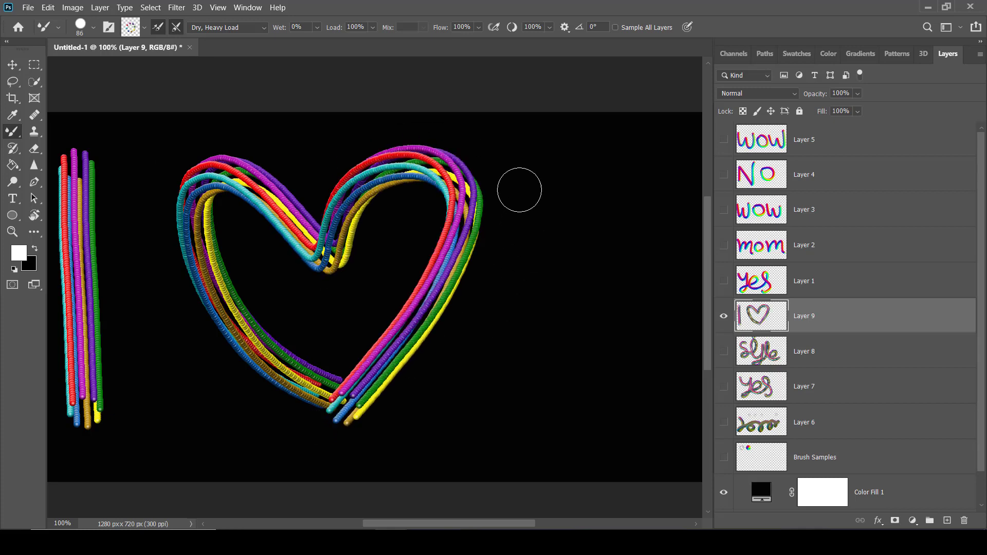
{"action": "mouse_move", "coordinate": [519, 169]}
{"action": "left_mouse_down"}
{"action": "mouse_move", "coordinate": [557, 399]}
{"action": "mouse_move", "coordinate": [633, 444]}
{"action": "mouse_move", "coordinate": [662, 405]}
{"action": "mouse_move", "coordinate": [677, 310]}
{"action": "mouse_move", "coordinate": [659, 148]}
{"action": "left_mouse_up"}
Stamp single ball rings inside and around the "I", heart and "U" on Layer 9 as scattered decoration
{"action": "scroll", "coordinate": [315, 483], "scroll_direction": "down", "scroll_amount": 2}
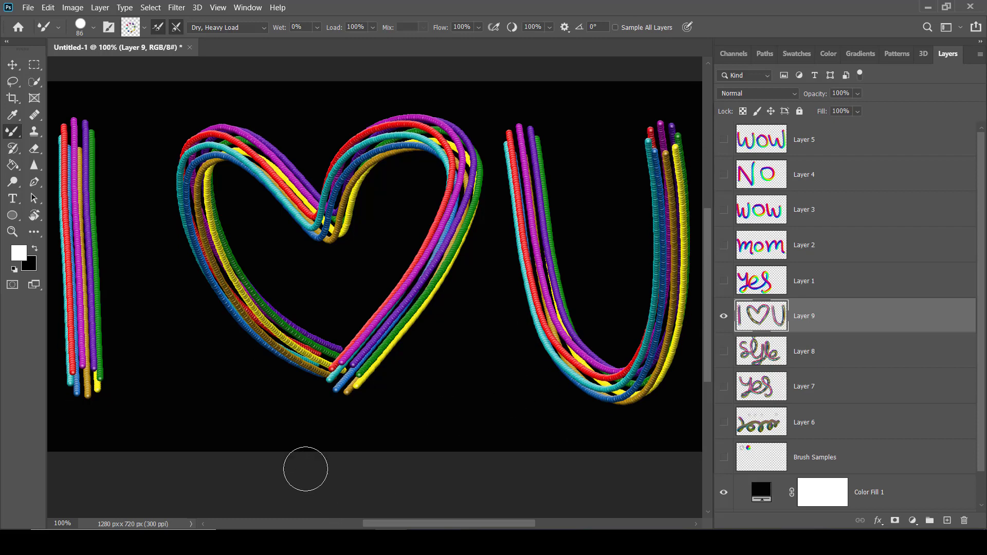
{"action": "left_click", "coordinate": [609, 251]}
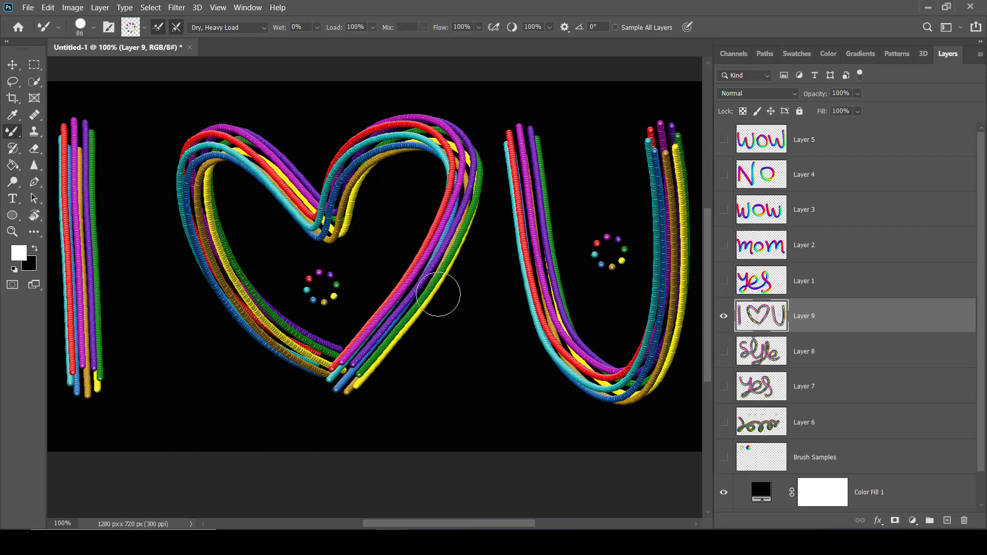
{"action": "scroll", "coordinate": [126, 319], "scroll_direction": "up", "scroll_amount": 1}
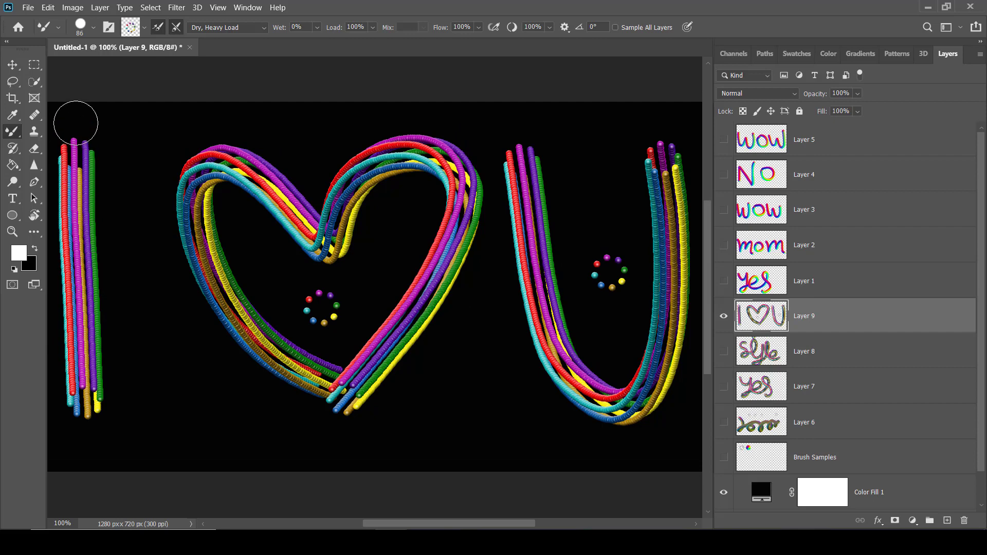
{"action": "left_click", "coordinate": [74, 116]}
{"action": "scroll", "coordinate": [192, 427], "scroll_direction": "down", "scroll_amount": 1}
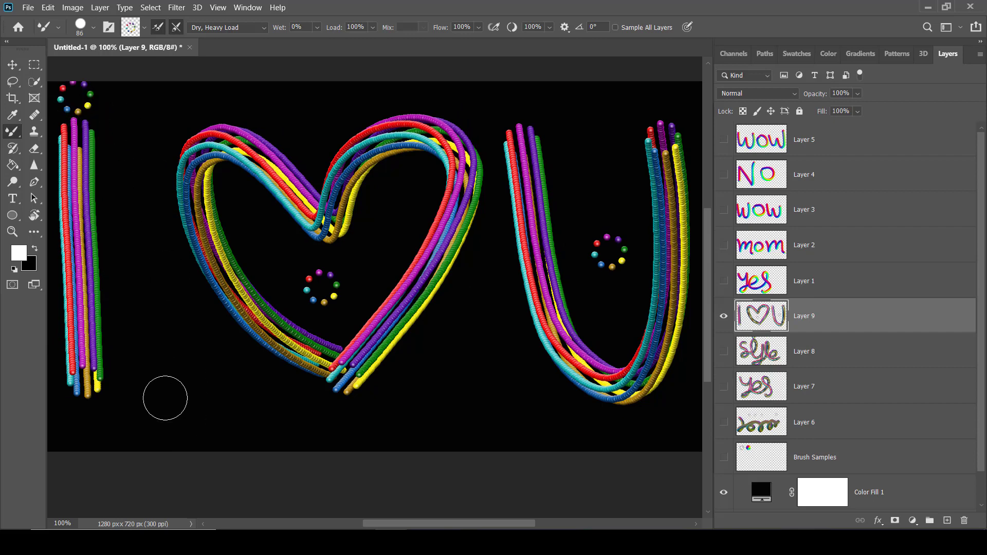
{"action": "left_click", "coordinate": [165, 398]}
{"action": "left_click", "coordinate": [130, 289]}
{"action": "left_click", "coordinate": [150, 145]}
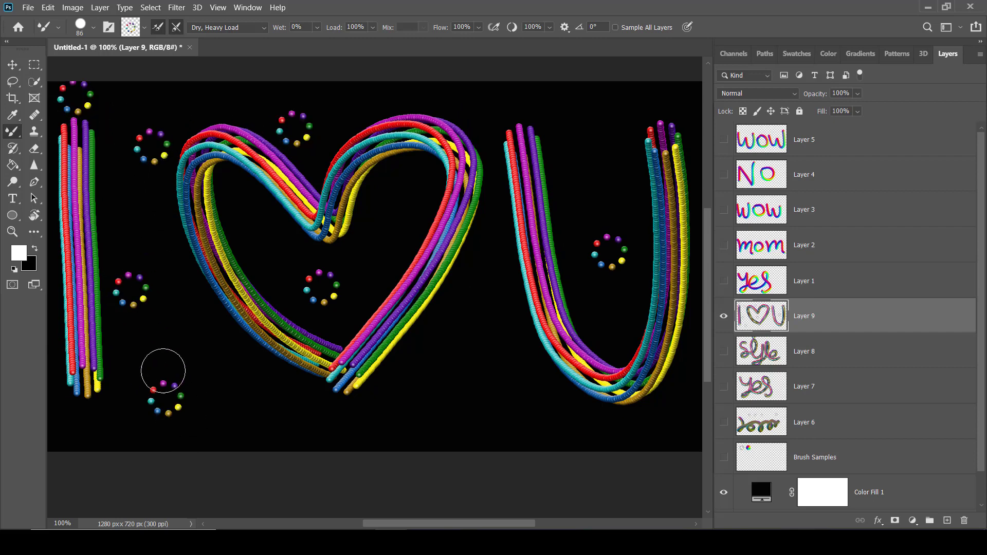
{"action": "left_click", "coordinate": [177, 357]}
{"action": "left_click", "coordinate": [259, 397]}
{"action": "left_click", "coordinate": [117, 423]}
{"action": "left_click", "coordinate": [477, 393]}
{"action": "left_click", "coordinate": [415, 424]}
{"action": "left_click", "coordinate": [462, 323]}
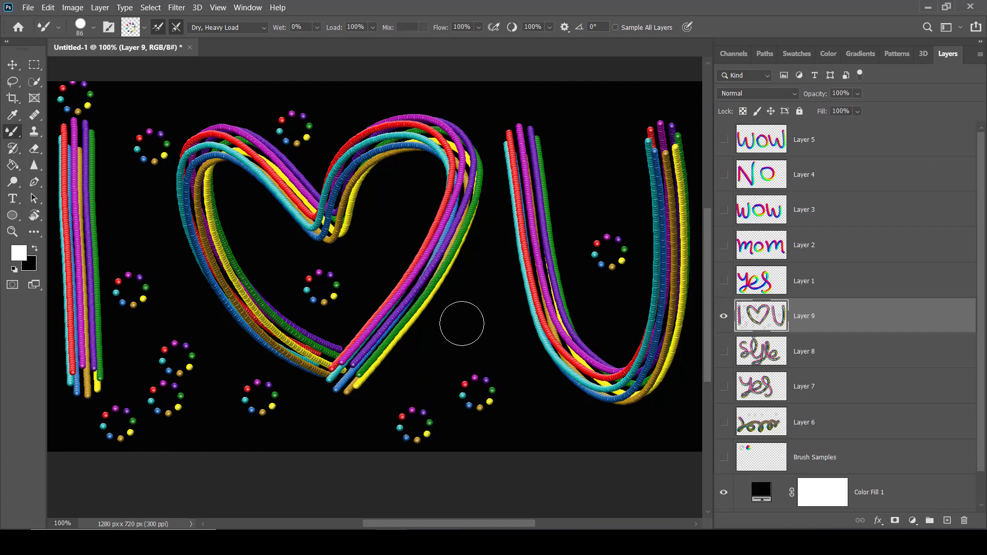
{"action": "left_click", "coordinate": [581, 401]}
{"action": "left_click", "coordinate": [309, 431]}
{"action": "left_click", "coordinate": [481, 119]}
{"action": "left_click", "coordinate": [591, 97]}
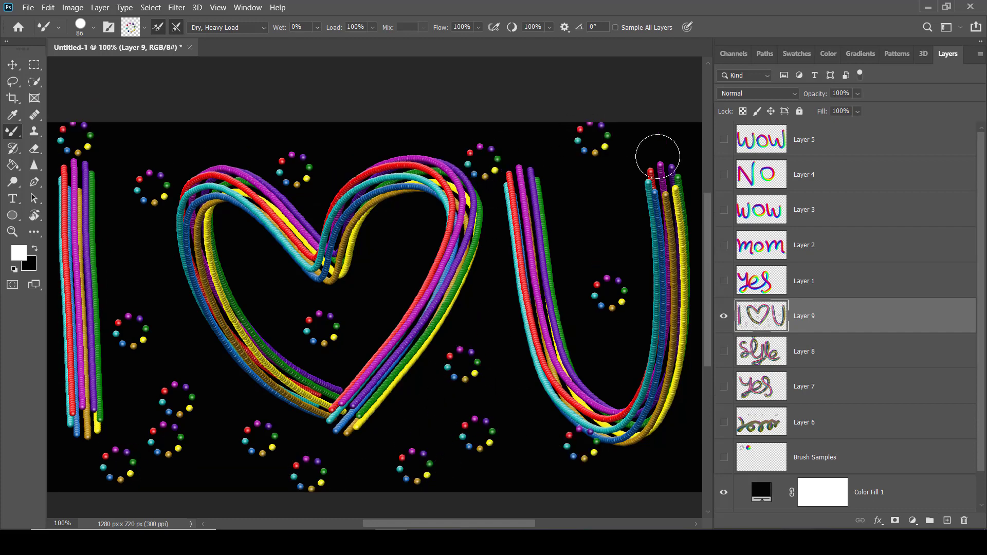
{"action": "left_click", "coordinate": [686, 103]}
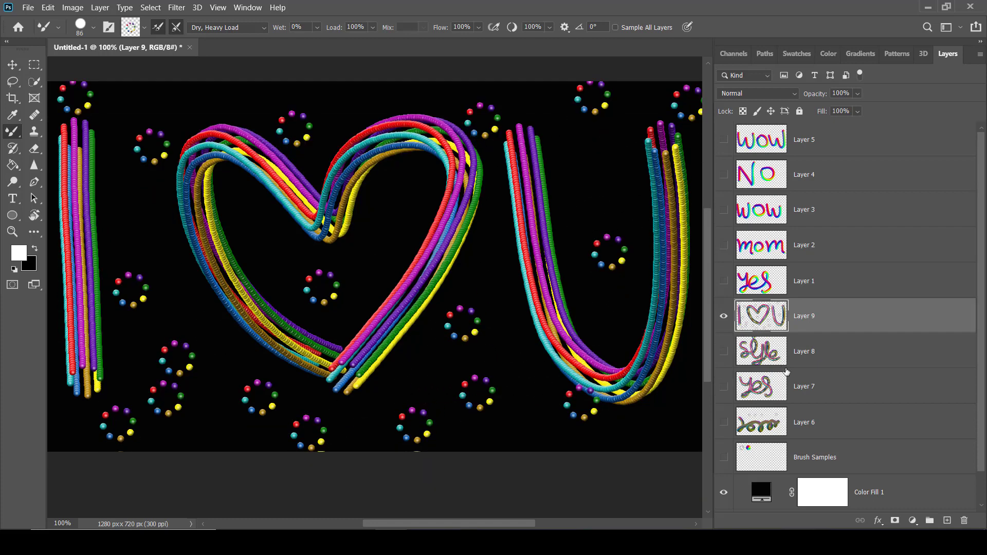
Hide Layer 9, add a new layer above it and set the mixer brush size to 61 px
{"action": "left_click", "coordinate": [720, 319]}
{"action": "left_click", "coordinate": [947, 521]}
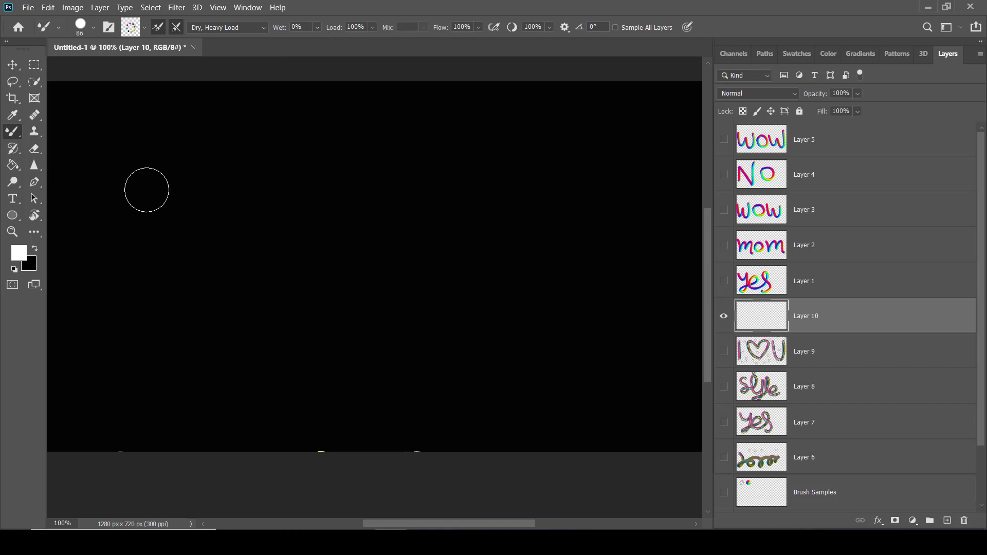
{"action": "left_click", "coordinate": [94, 28]}
{"action": "left_click_drag", "start_coordinate": [107, 67], "coordinate": [101, 67]}
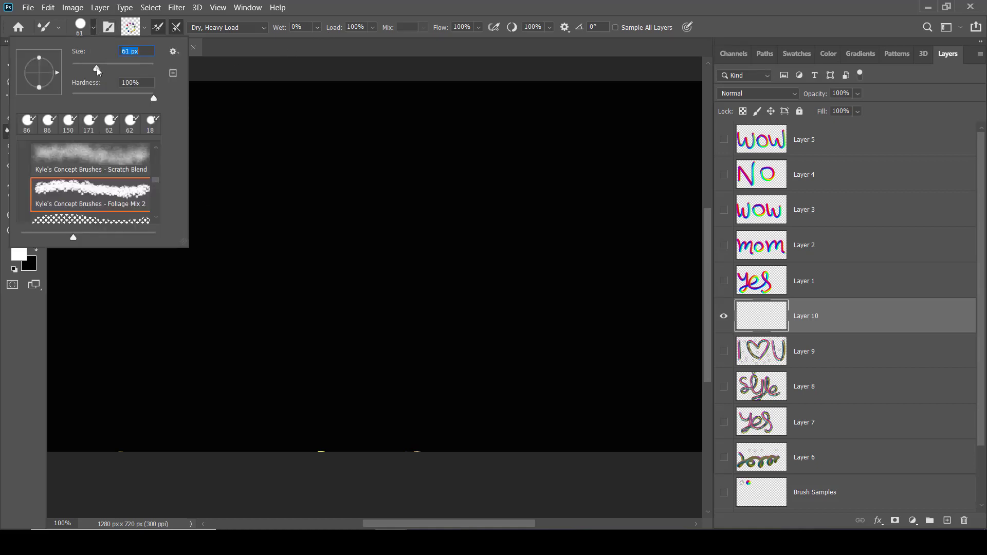
{"action": "left_click_drag", "start_coordinate": [98, 406], "coordinate": [122, 401]}
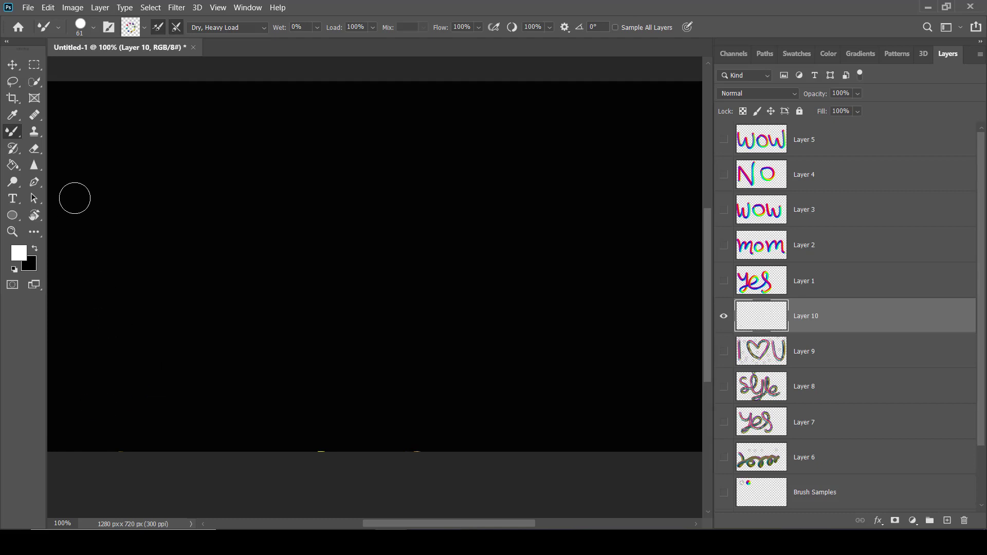
Paint the word "mom" across Layer 10 with the multi-strand ball brush
{"action": "mouse_move", "coordinate": [59, 179]}
{"action": "left_mouse_down"}
{"action": "mouse_move", "coordinate": [108, 272]}
{"action": "mouse_move", "coordinate": [108, 390]}
{"action": "mouse_move", "coordinate": [113, 313]}
{"action": "mouse_move", "coordinate": [146, 217]}
{"action": "mouse_move", "coordinate": [184, 193]}
{"action": "mouse_move", "coordinate": [219, 339]}
{"action": "mouse_move", "coordinate": [245, 213]}
{"action": "mouse_move", "coordinate": [291, 197]}
{"action": "mouse_move", "coordinate": [310, 258]}
{"action": "mouse_move", "coordinate": [300, 398]}
{"action": "mouse_move", "coordinate": [337, 388]}
{"action": "left_mouse_up"}
{"action": "mouse_move", "coordinate": [395, 219]}
{"action": "left_mouse_down"}
{"action": "mouse_move", "coordinate": [458, 230]}
{"action": "mouse_move", "coordinate": [493, 322]}
{"action": "mouse_move", "coordinate": [445, 370]}
{"action": "mouse_move", "coordinate": [351, 349]}
{"action": "mouse_move", "coordinate": [327, 279]}
{"action": "mouse_move", "coordinate": [345, 241]}
{"action": "mouse_move", "coordinate": [405, 251]}
{"action": "left_mouse_up"}
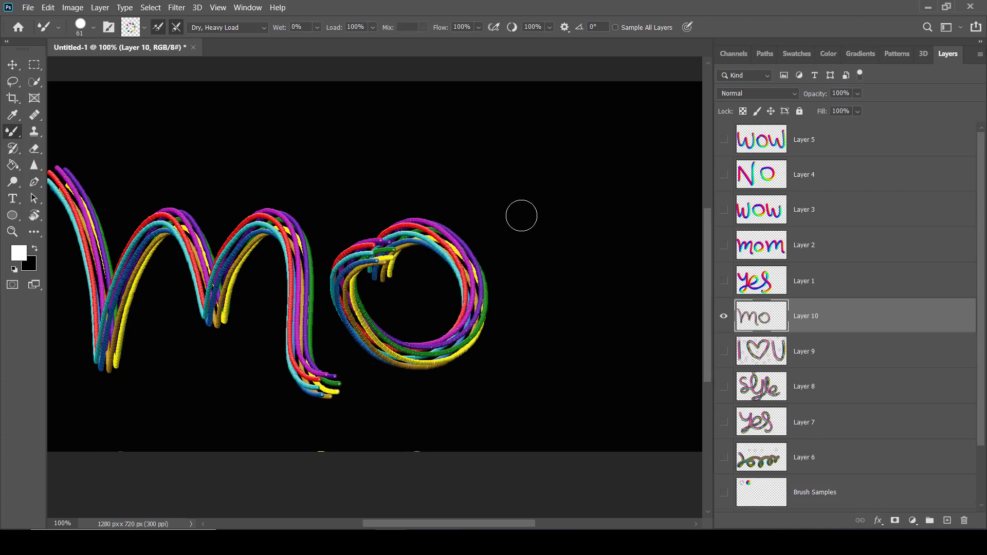
{"action": "left_click_drag", "start_coordinate": [519, 214], "coordinate": [518, 362]}
{"action": "mouse_move", "coordinate": [521, 221]}
{"action": "left_mouse_down"}
{"action": "mouse_move", "coordinate": [606, 306]}
{"action": "mouse_move", "coordinate": [615, 278]}
{"action": "mouse_move", "coordinate": [678, 209]}
{"action": "mouse_move", "coordinate": [691, 287]}
{"action": "left_mouse_up"}
{"action": "left_click_drag", "start_coordinate": [697, 350], "coordinate": [701, 361]}
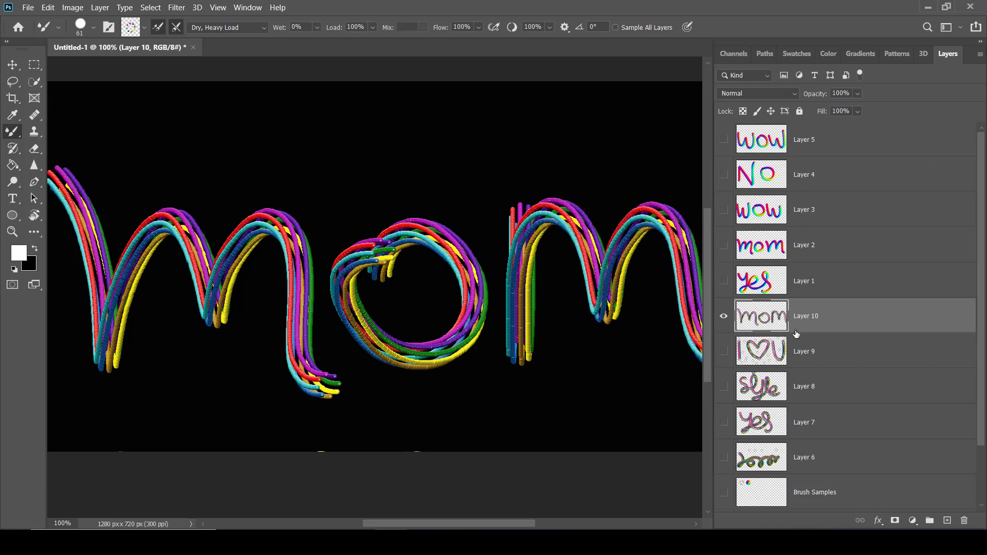
Hide Layer 10 and add a new layer above it
{"action": "scroll", "coordinate": [522, 368], "scroll_direction": "down", "scroll_amount": 2}
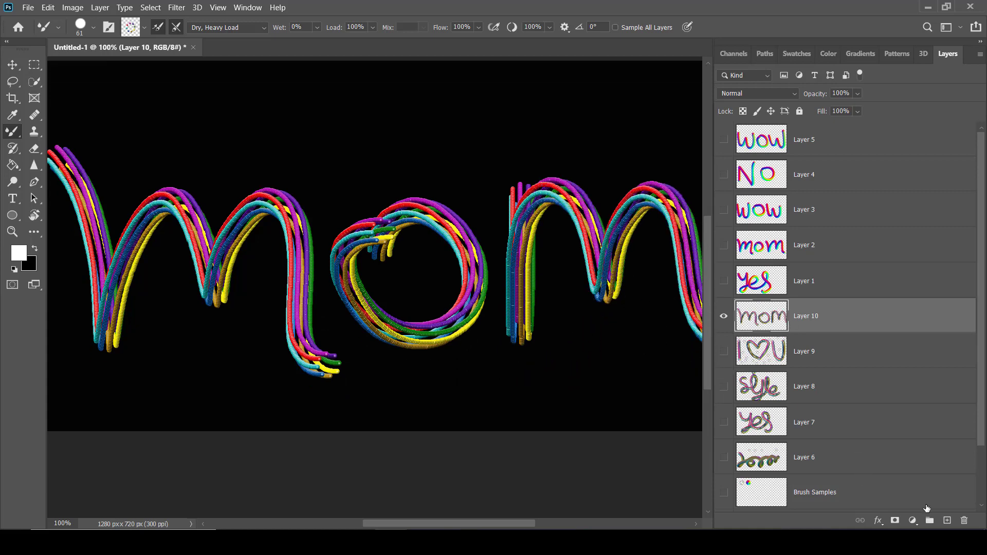
{"action": "left_click", "coordinate": [723, 315]}
{"action": "left_click", "coordinate": [947, 520]}
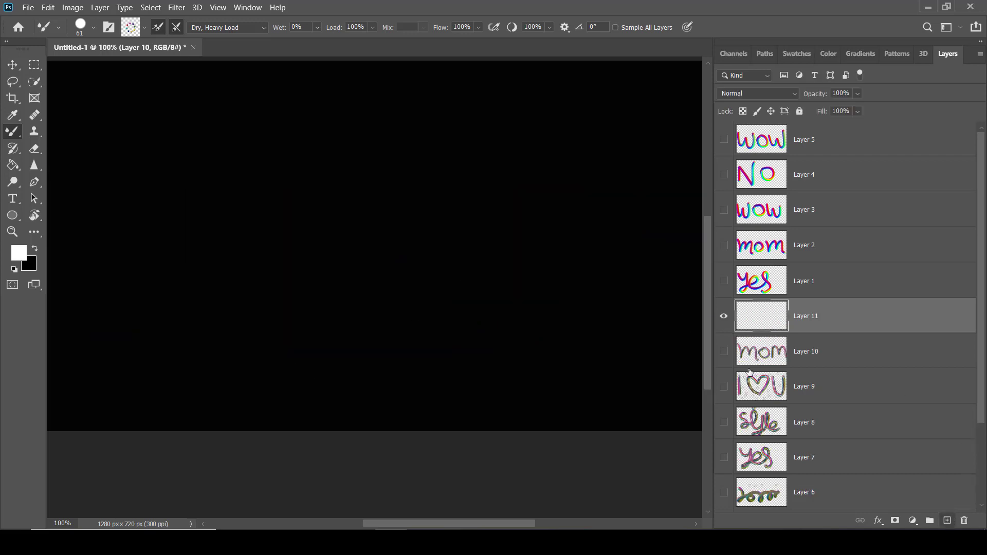
Paint the letters "GFX" across Layer 12 with the 61 px ball brush
{"action": "mouse_move", "coordinate": [245, 197]}
{"action": "left_mouse_down"}
{"action": "mouse_move", "coordinate": [183, 185]}
{"action": "mouse_move", "coordinate": [97, 278]}
{"action": "mouse_move", "coordinate": [180, 403]}
{"action": "mouse_move", "coordinate": [241, 342]}
{"action": "left_mouse_up"}
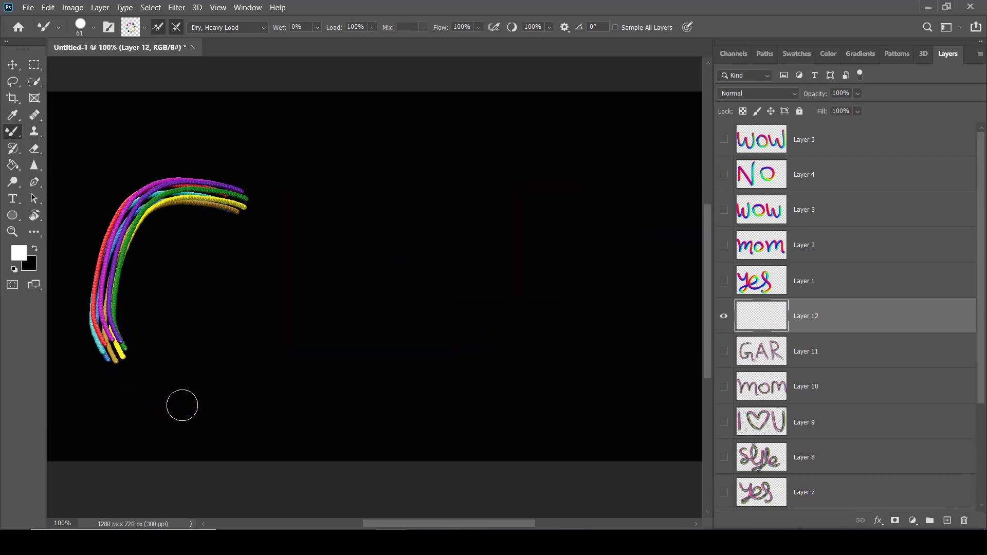
{"action": "mouse_move", "coordinate": [244, 307]}
{"action": "left_mouse_down"}
{"action": "mouse_move", "coordinate": [160, 307]}
{"action": "mouse_move", "coordinate": [296, 304]}
{"action": "mouse_move", "coordinate": [278, 371]}
{"action": "mouse_move", "coordinate": [295, 414]}
{"action": "mouse_move", "coordinate": [340, 375]}
{"action": "left_mouse_up"}
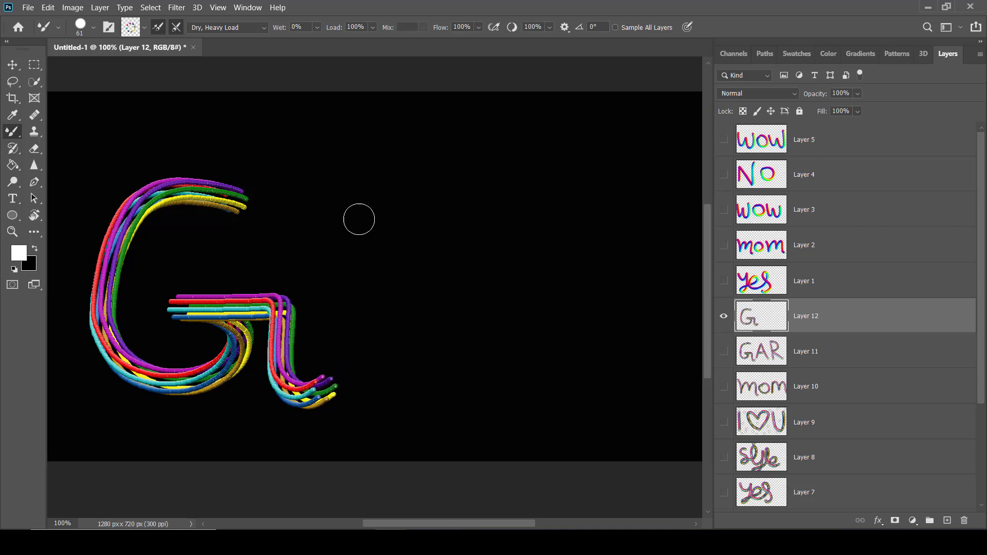
{"action": "mouse_move", "coordinate": [347, 166]}
{"action": "left_mouse_down"}
{"action": "mouse_move", "coordinate": [379, 440]}
{"action": "mouse_move", "coordinate": [350, 173]}
{"action": "mouse_move", "coordinate": [452, 175]}
{"action": "left_mouse_up"}
{"action": "left_click_drag", "start_coordinate": [372, 257], "coordinate": [452, 248]}
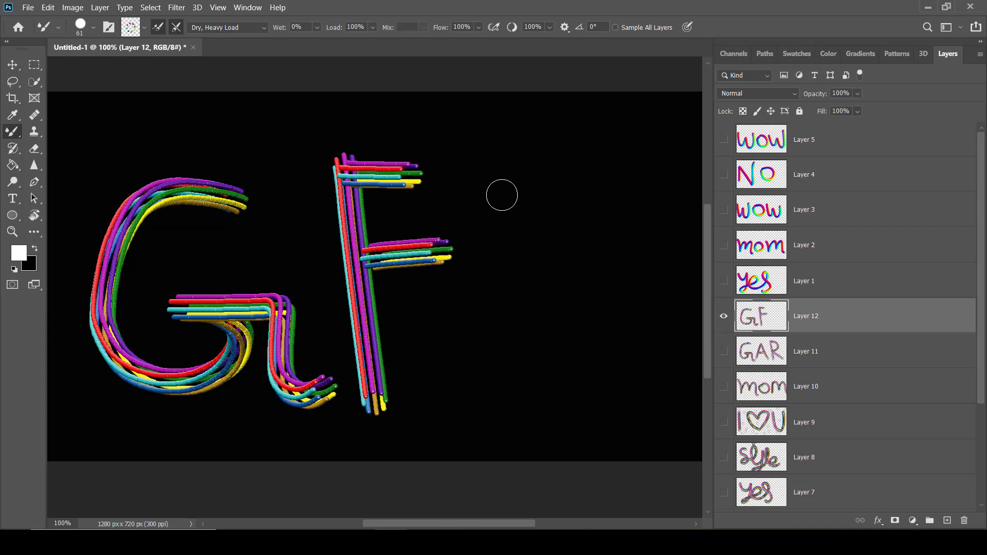
{"action": "left_click_drag", "start_coordinate": [475, 145], "coordinate": [616, 371]}
{"action": "left_click_drag", "start_coordinate": [595, 167], "coordinate": [480, 391]}
Paint "I", a heart and "U" on Layer 16 with the 20 px ball brush, redoing the heart's second half
{"action": "scroll", "coordinate": [565, 359], "scroll_direction": "down", "scroll_amount": 1}
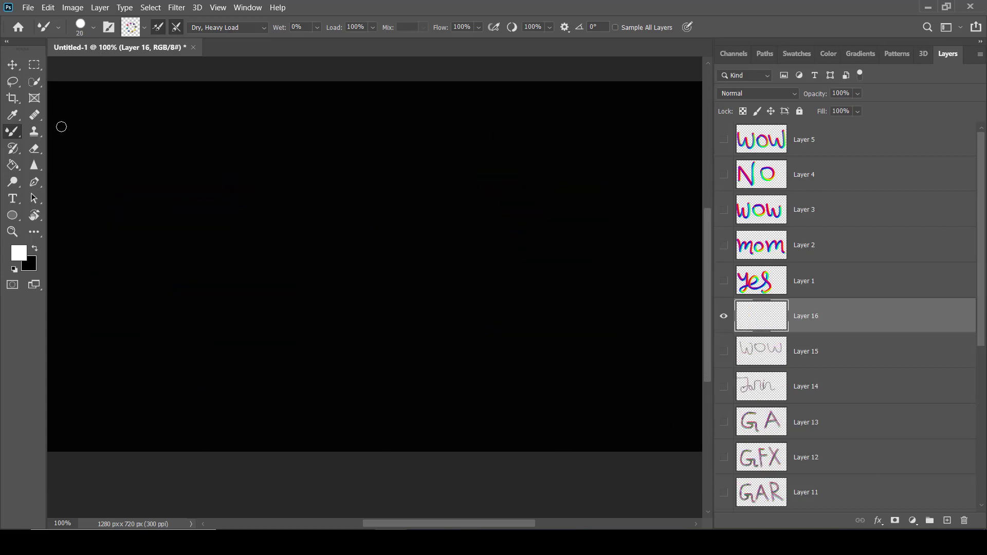
{"action": "left_click_drag", "start_coordinate": [68, 95], "coordinate": [73, 334]}
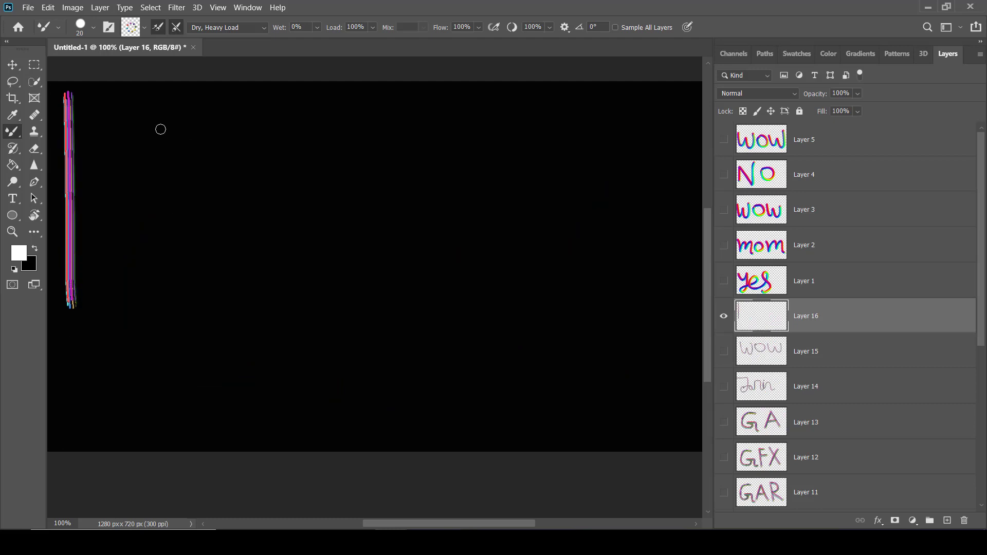
{"action": "mouse_move", "coordinate": [210, 110]}
{"action": "left_mouse_down"}
{"action": "mouse_move", "coordinate": [255, 329]}
{"action": "mouse_move", "coordinate": [297, 333]}
{"action": "left_mouse_up"}
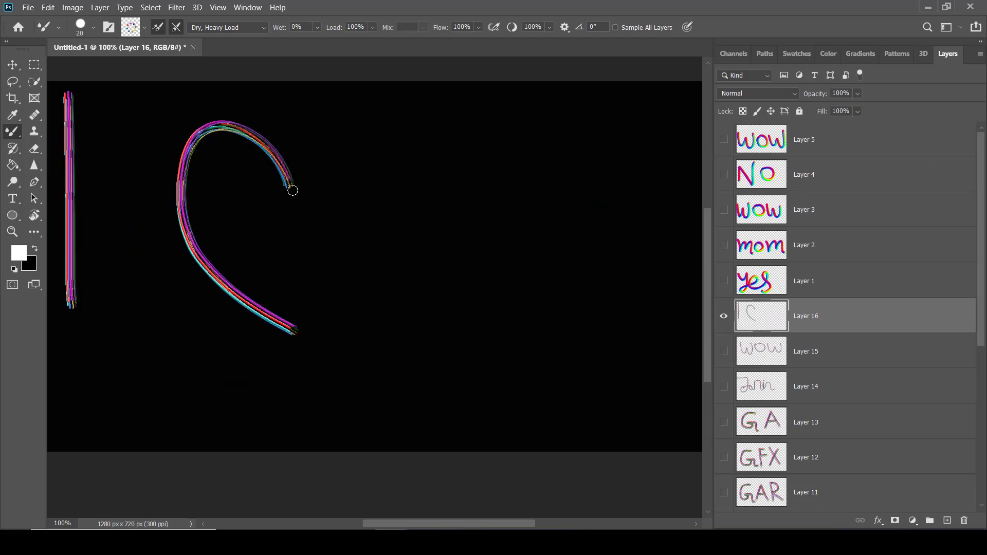
{"action": "mouse_move", "coordinate": [377, 145]}
{"action": "left_mouse_down"}
{"action": "mouse_move", "coordinate": [399, 245]}
{"action": "mouse_move", "coordinate": [330, 326]}
{"action": "mouse_move", "coordinate": [286, 316]}
{"action": "left_mouse_up"}
{"action": "key", "text": "ctrl+z"}
{"action": "mouse_move", "coordinate": [355, 113]}
{"action": "left_mouse_down"}
{"action": "mouse_move", "coordinate": [400, 202]}
{"action": "mouse_move", "coordinate": [343, 318]}
{"action": "mouse_move", "coordinate": [267, 365]}
{"action": "left_mouse_up"}
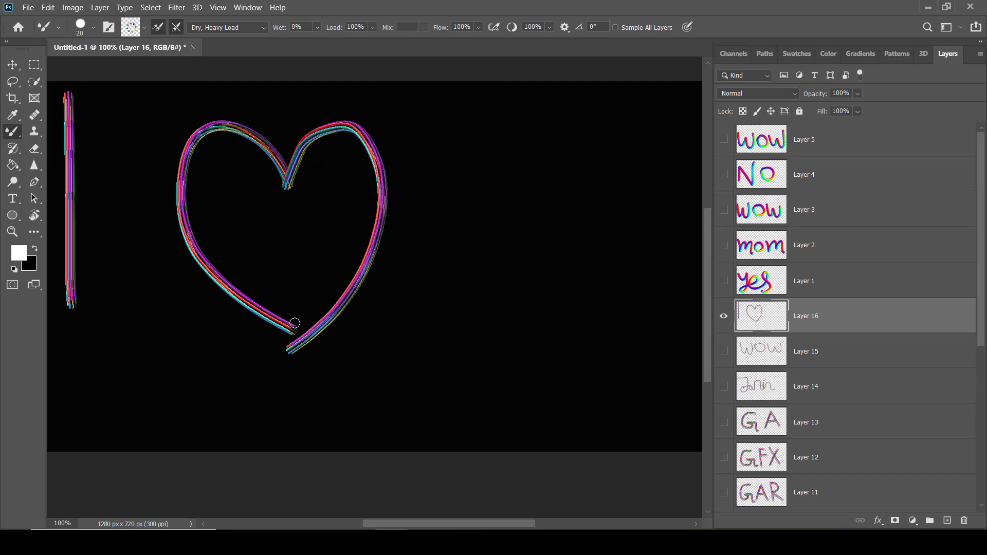
{"action": "mouse_move", "coordinate": [465, 120]}
{"action": "left_mouse_down"}
{"action": "mouse_move", "coordinate": [580, 350]}
{"action": "mouse_move", "coordinate": [573, 133]}
{"action": "left_mouse_up"}
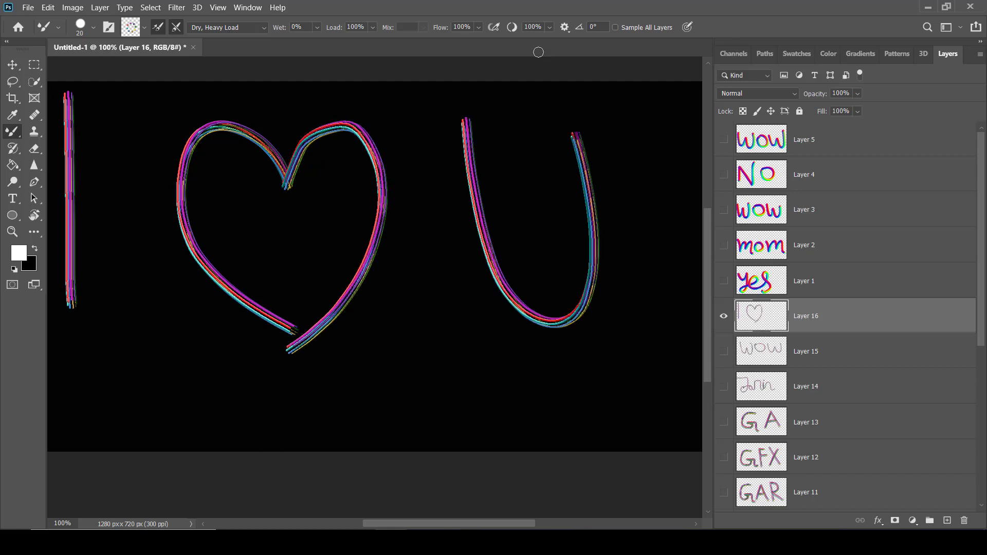
Paint the letters "mo" beneath the heart on Layer 16 and undo the partly drawn third letter
{"action": "scroll", "coordinate": [498, 261], "scroll_direction": "down", "scroll_amount": 1}
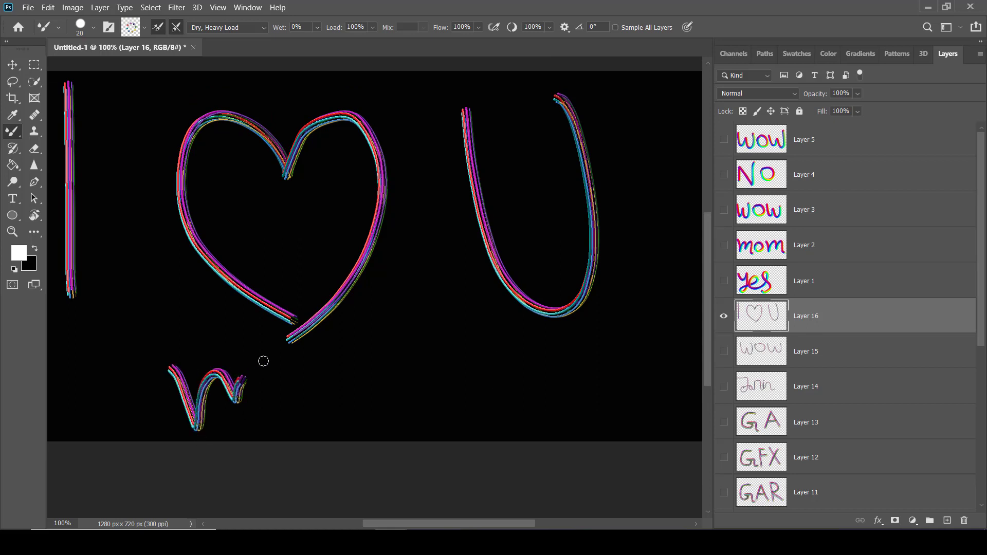
{"action": "left_click_drag", "start_coordinate": [314, 393], "coordinate": [395, 420]}
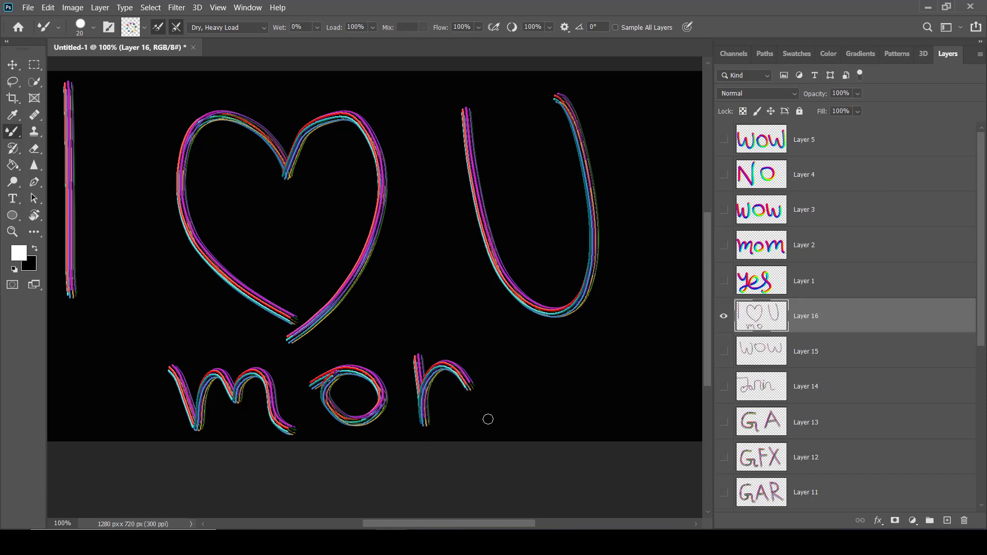
{"action": "key", "text": "ctrl+z"}
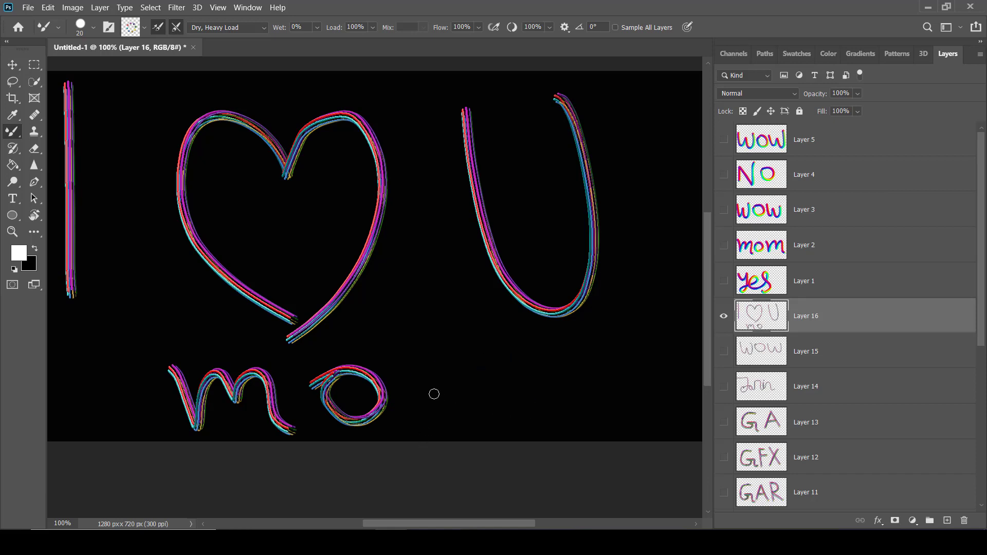